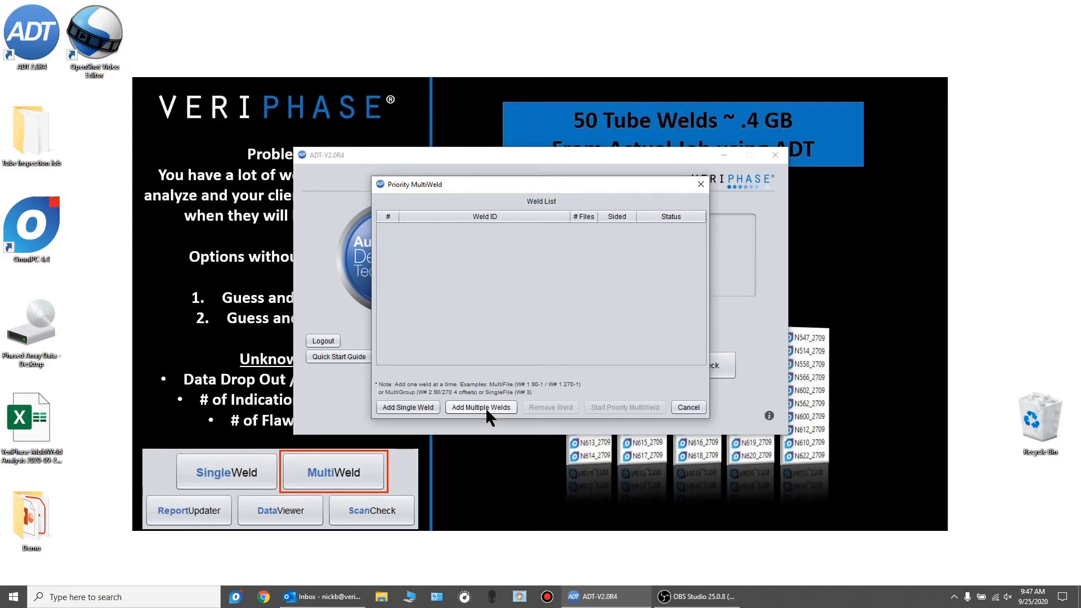
- Add all weld files in the Tube Inspection Job folder, N510_2709.opd through N622_2709.opd, to the weld list with the default analysis setup
click(487, 409)
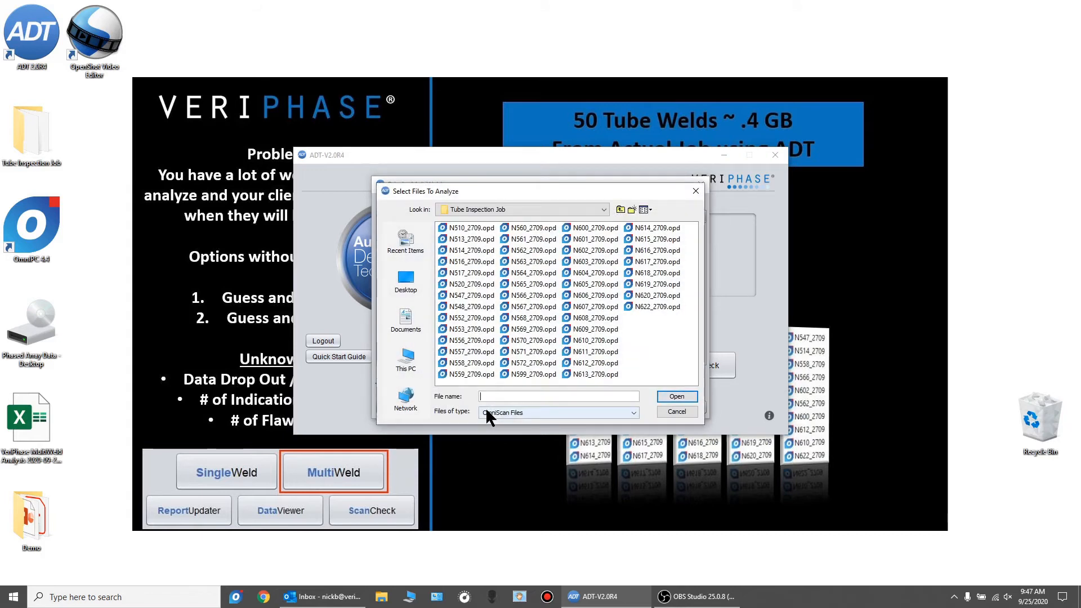
click(481, 230)
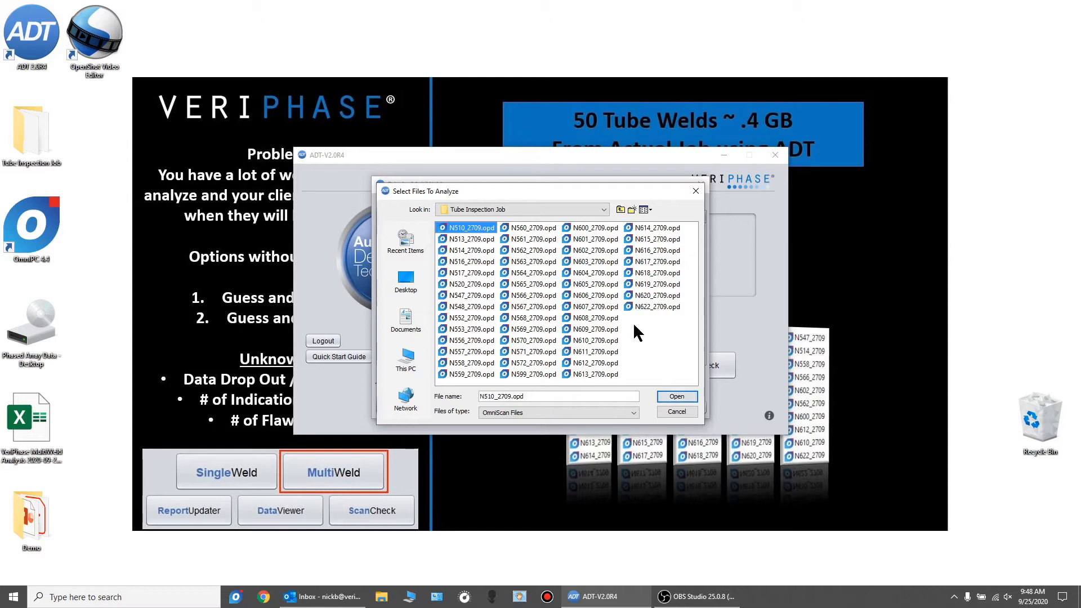
shift+click(650, 306)
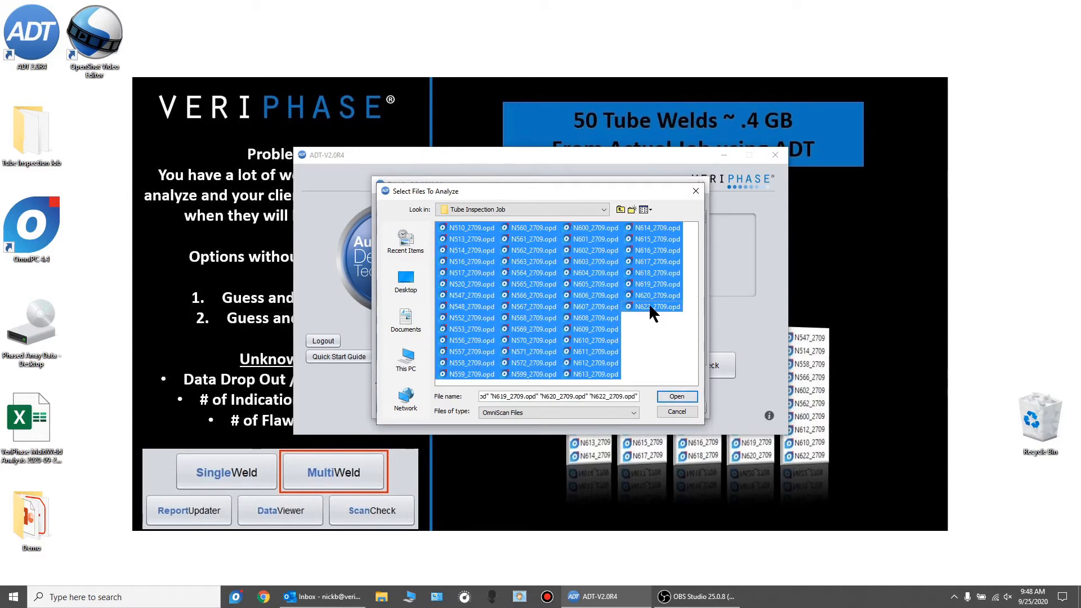
click(671, 396)
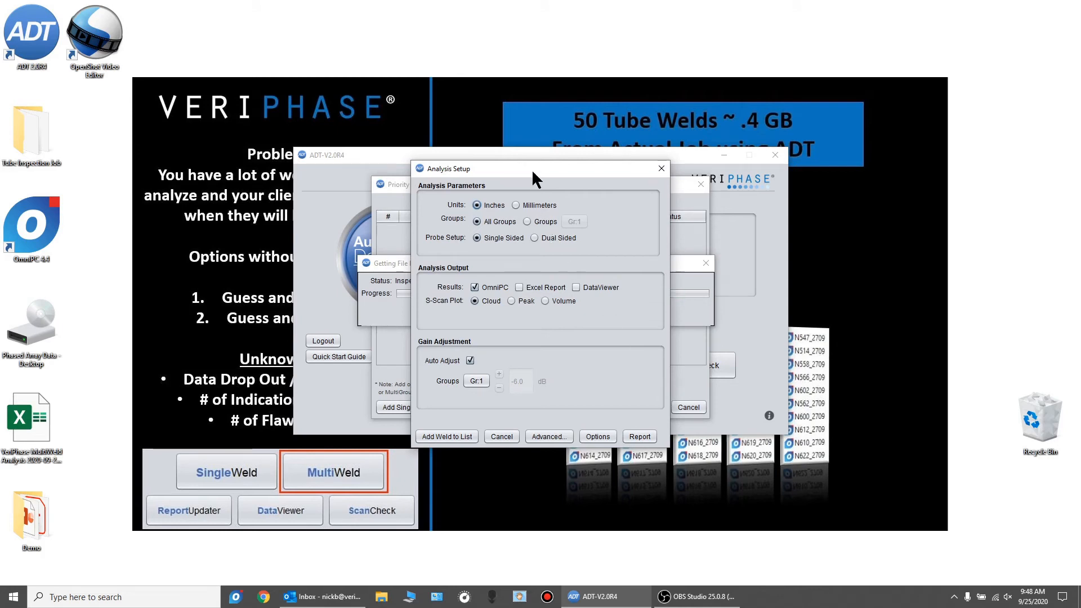
drag(525, 169, 667, 157)
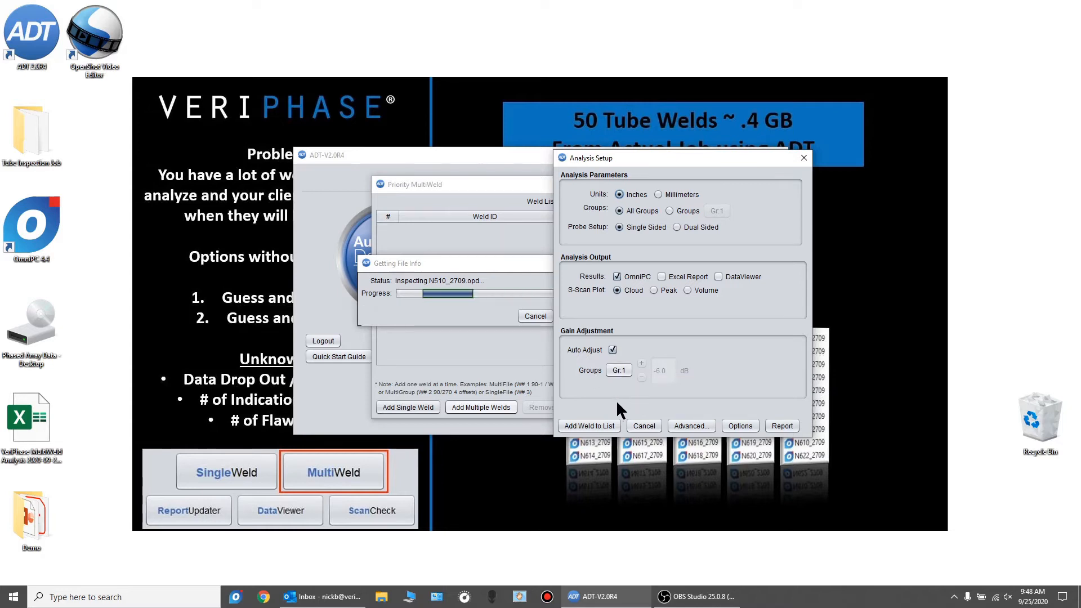
click(589, 426)
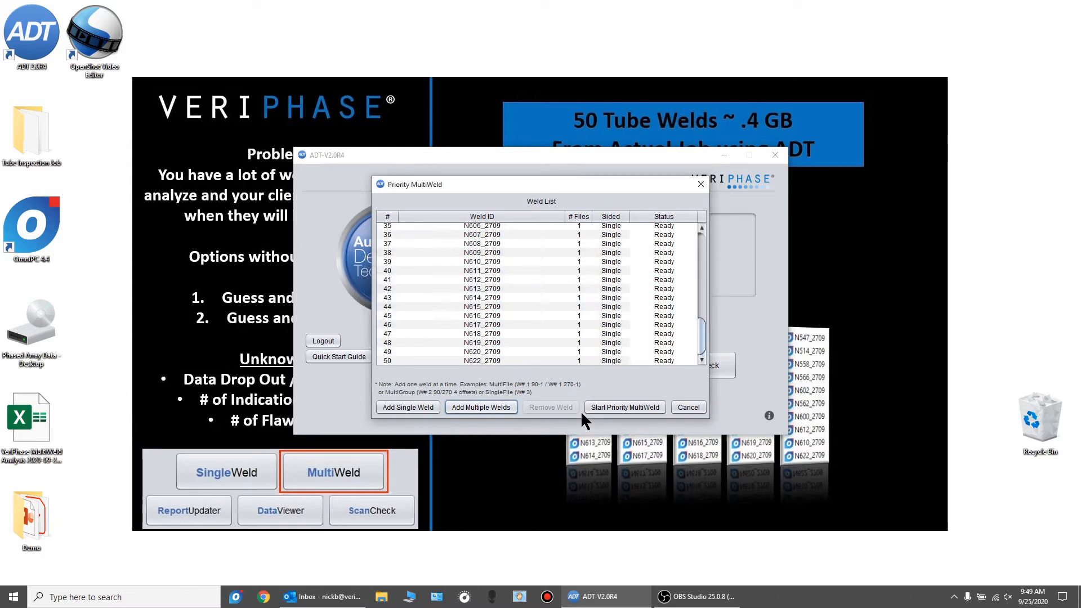
- Start the MultiWeld analysis sorted by Total Hot List Size from most to least severe, with the MultiWeld Excel Report set to open automatically
mouse_move(704, 346)
mouse_down()
mouse_move(704, 259)
mouse_move(704, 347)
mouse_up()
mouse_move(698, 342)
mouse_down()
mouse_move(706, 252)
mouse_move(713, 349)
mouse_up()
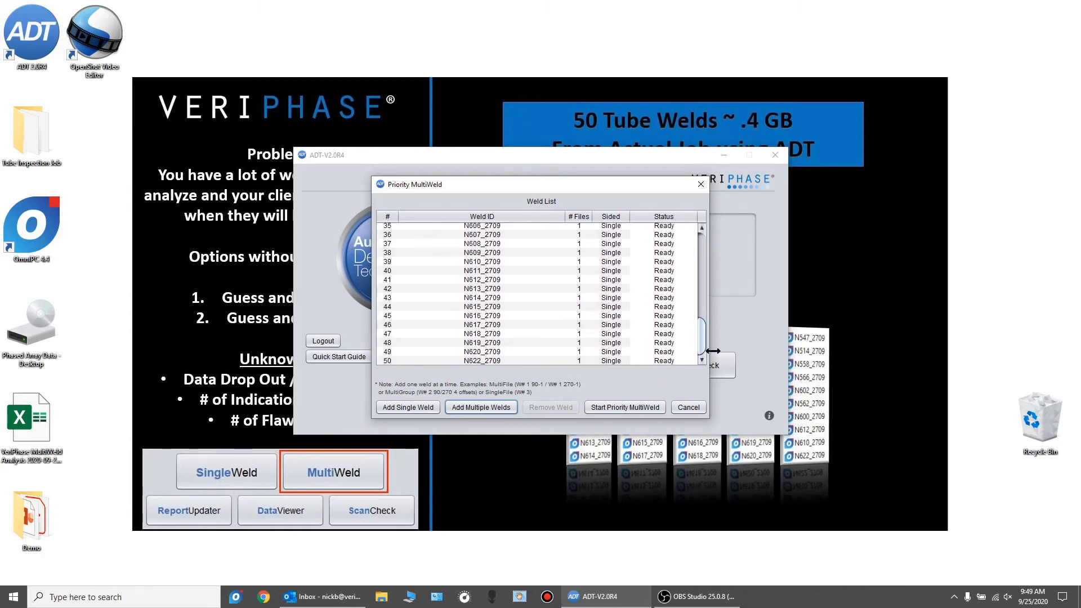
drag(713, 351, 713, 252)
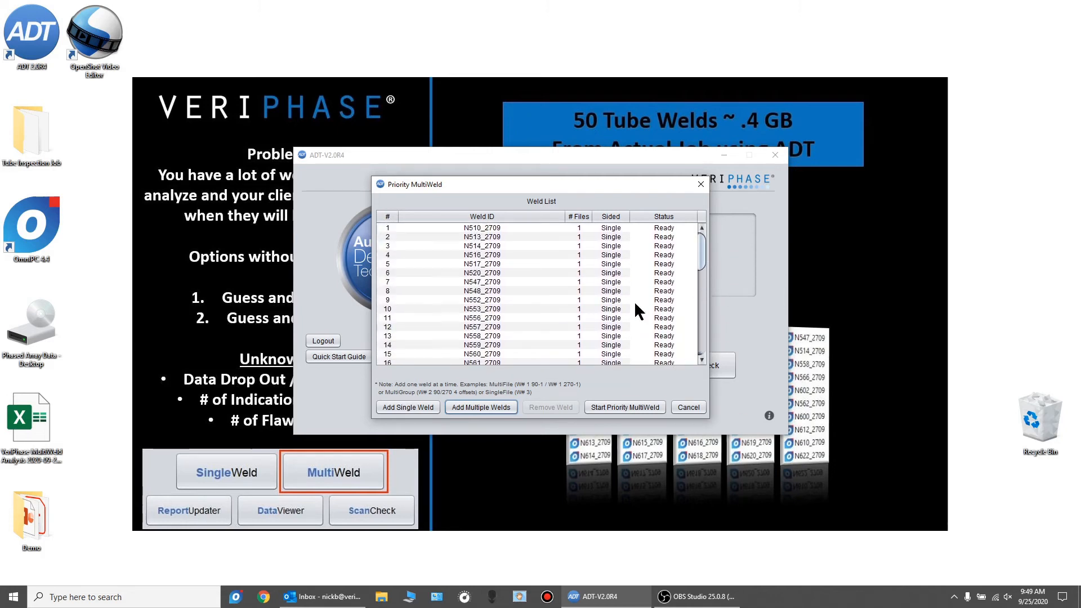
click(621, 406)
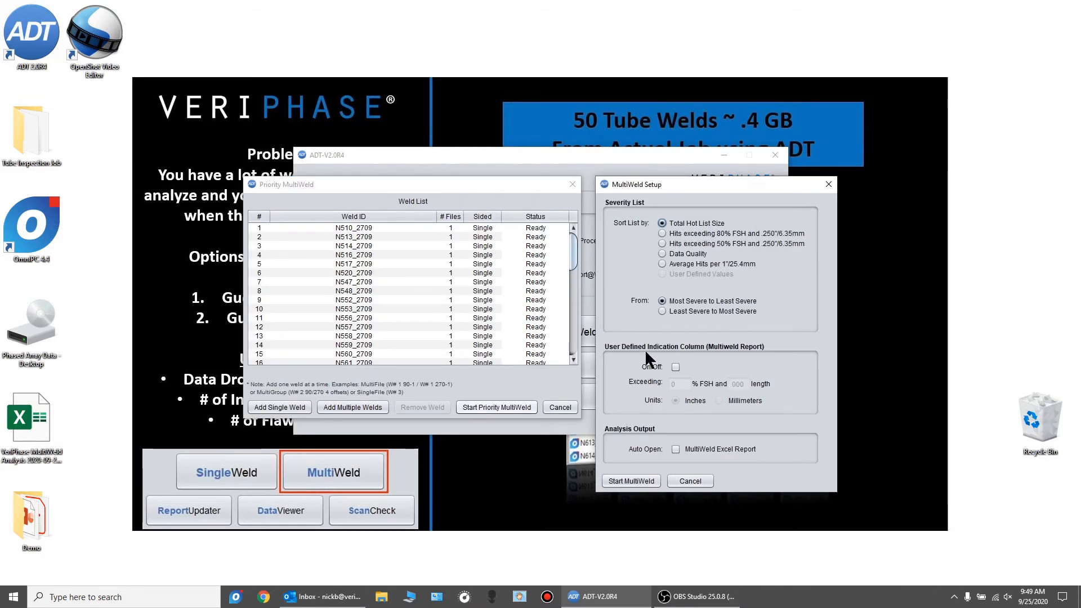
drag(674, 185, 537, 166)
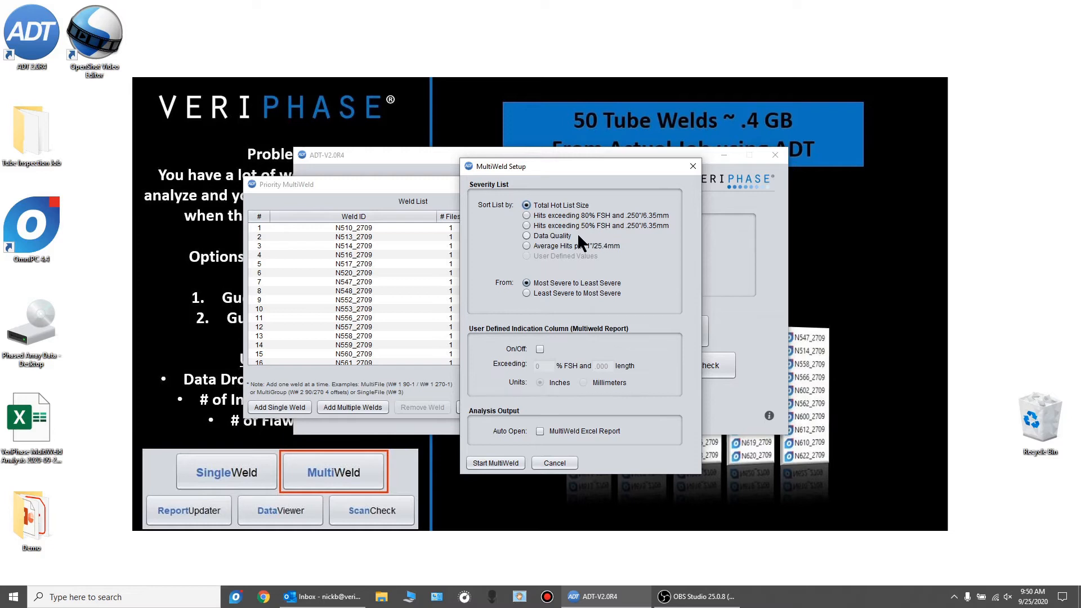
mouse_move(545, 240)
drag(617, 164, 647, 99)
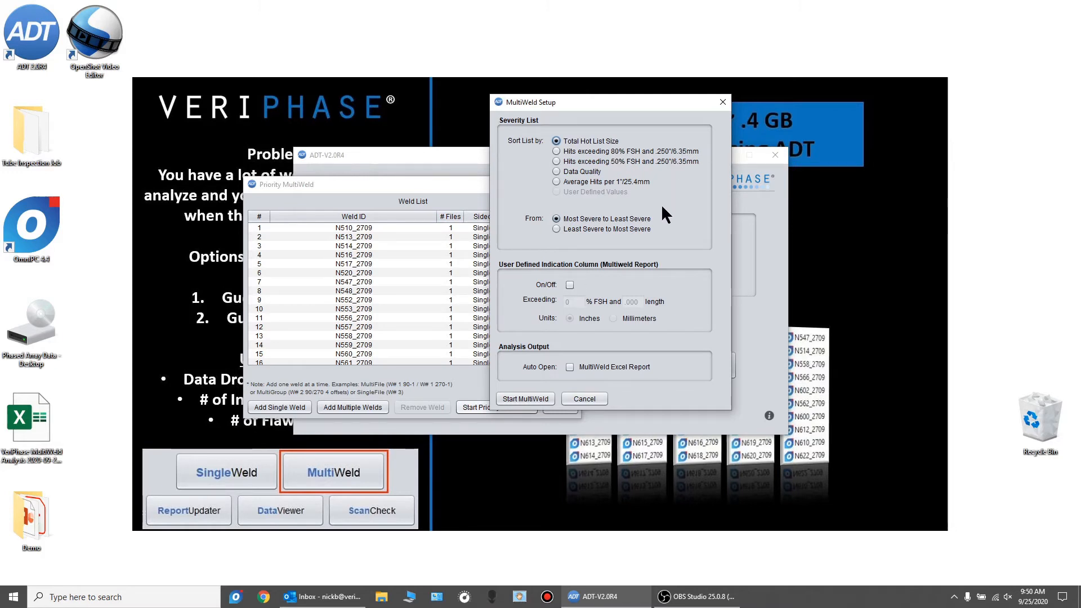
click(569, 284)
click(570, 283)
click(570, 367)
click(523, 400)
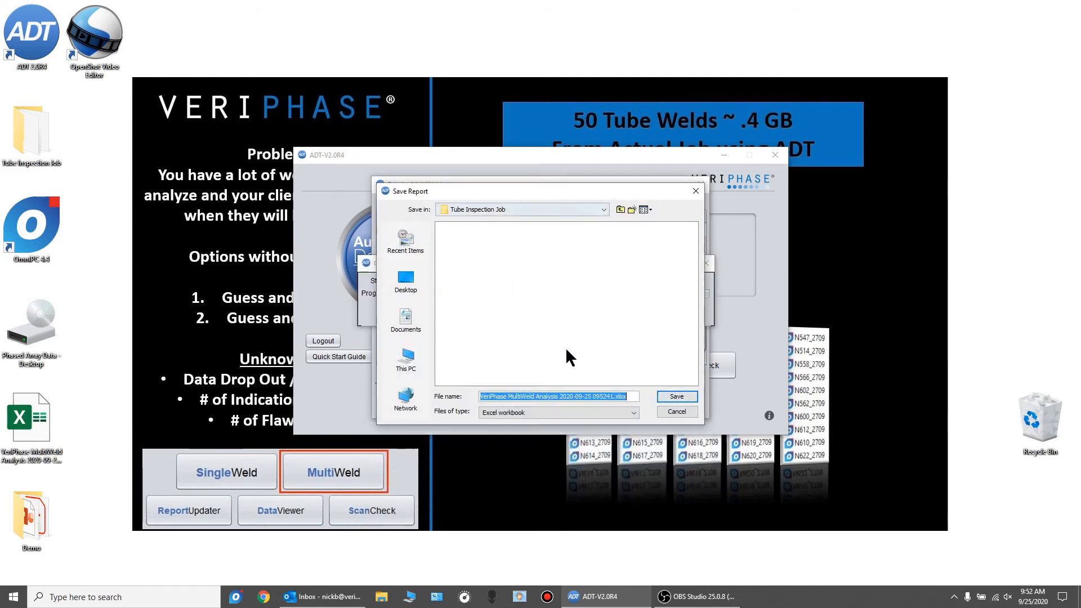
- Save the report as VeriPhase MultiWeld Analysis 2020-09-25 095241.xlsx in Tube Inspection Job, minimize the workbook and dismiss the completion notice
click(676, 397)
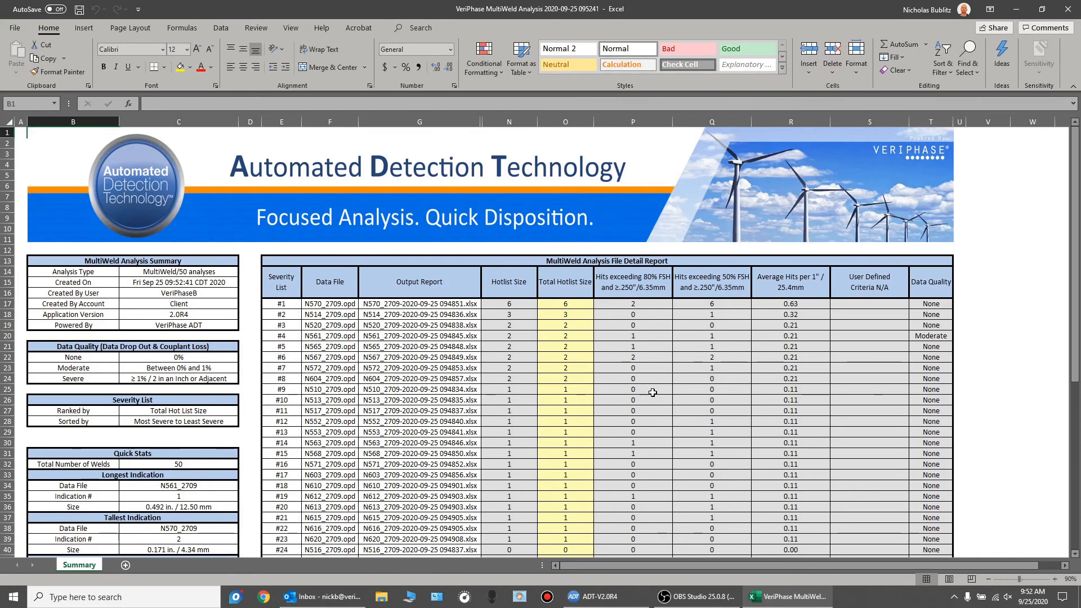
click(1018, 10)
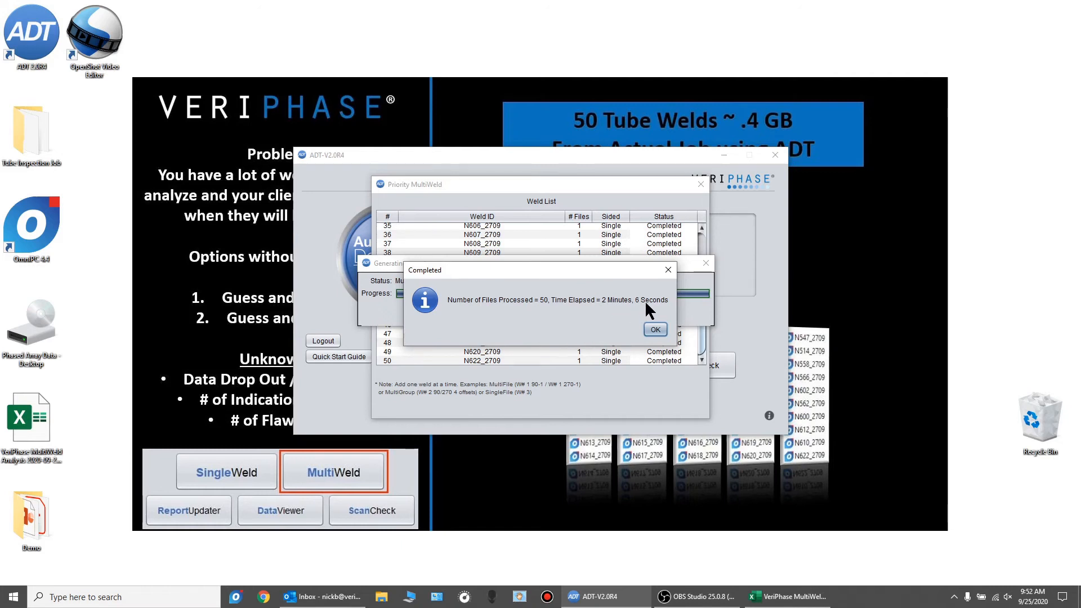
click(653, 330)
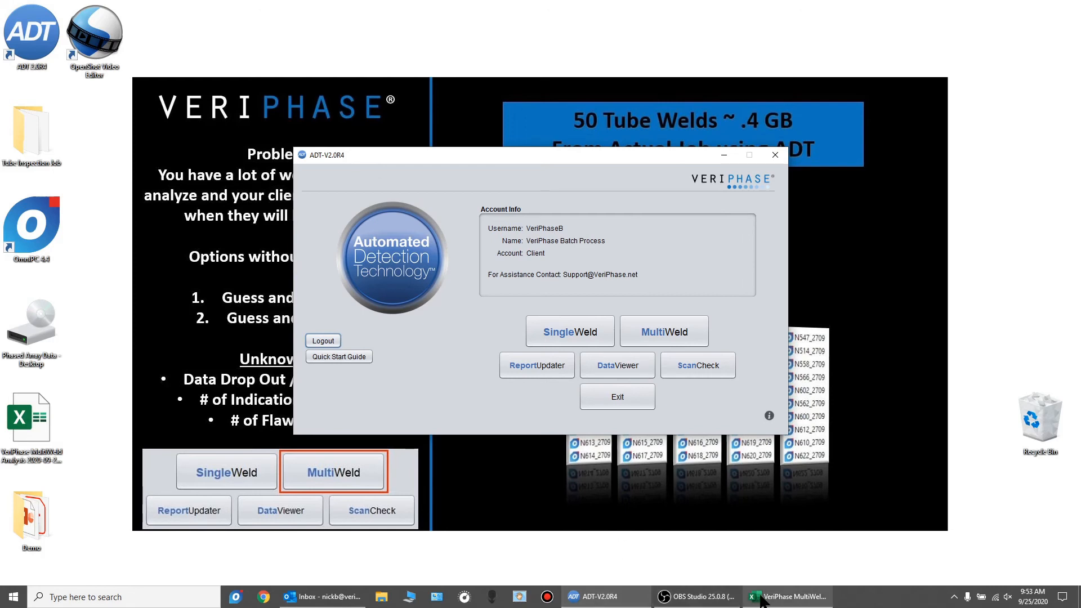
- Examine the Tube Inspection Job folder for the ADT output files, the original weld files and the Excel report
double_click(30, 139)
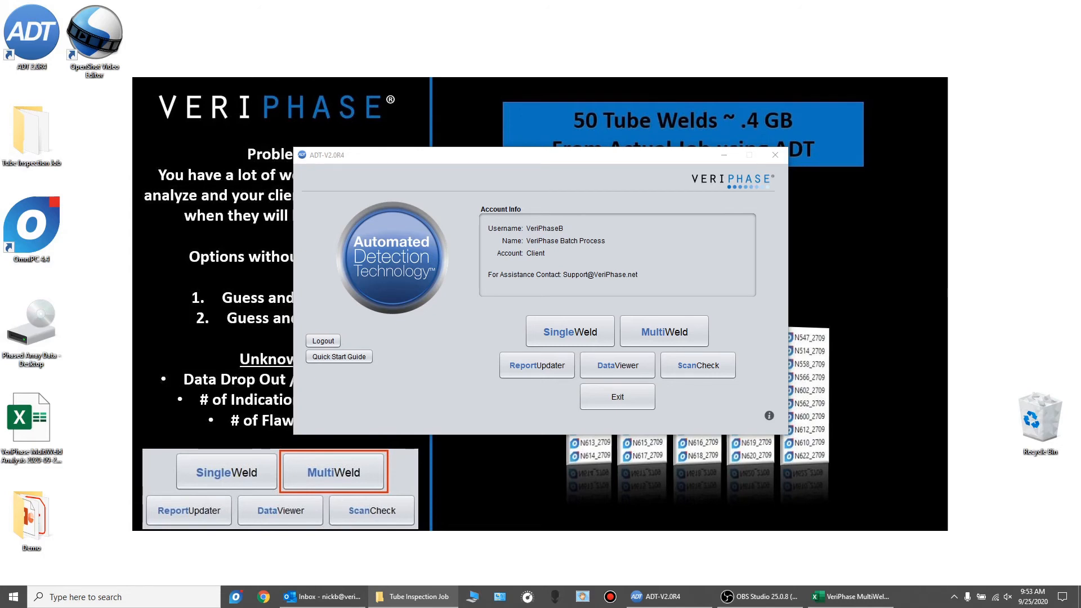
drag(1080, 138, 681, 135)
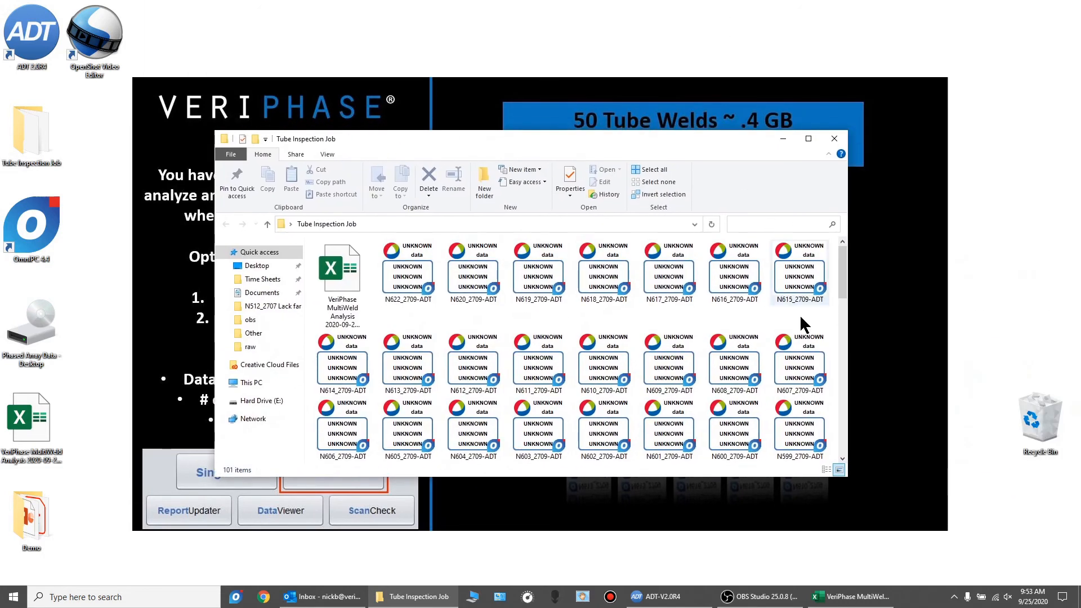
click(809, 138)
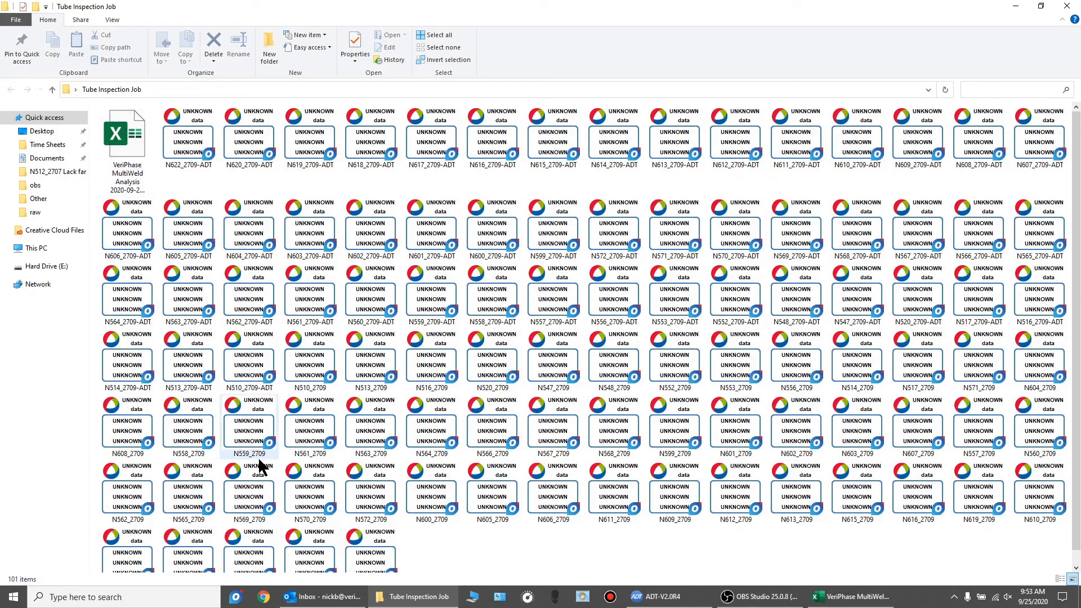
scroll(346, 482, down, 1)
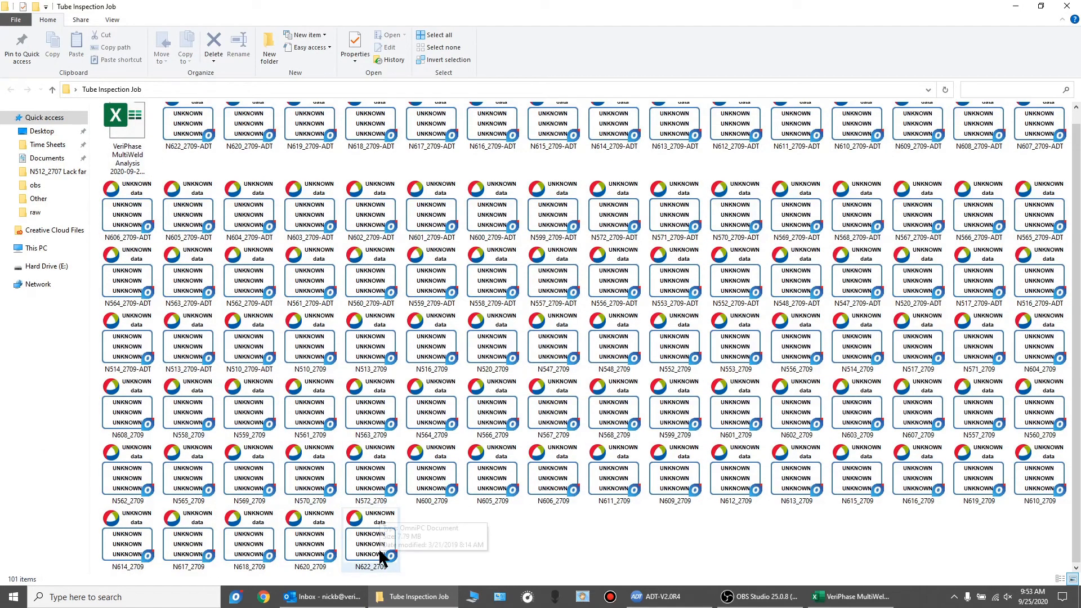
scroll(378, 548, up, 1)
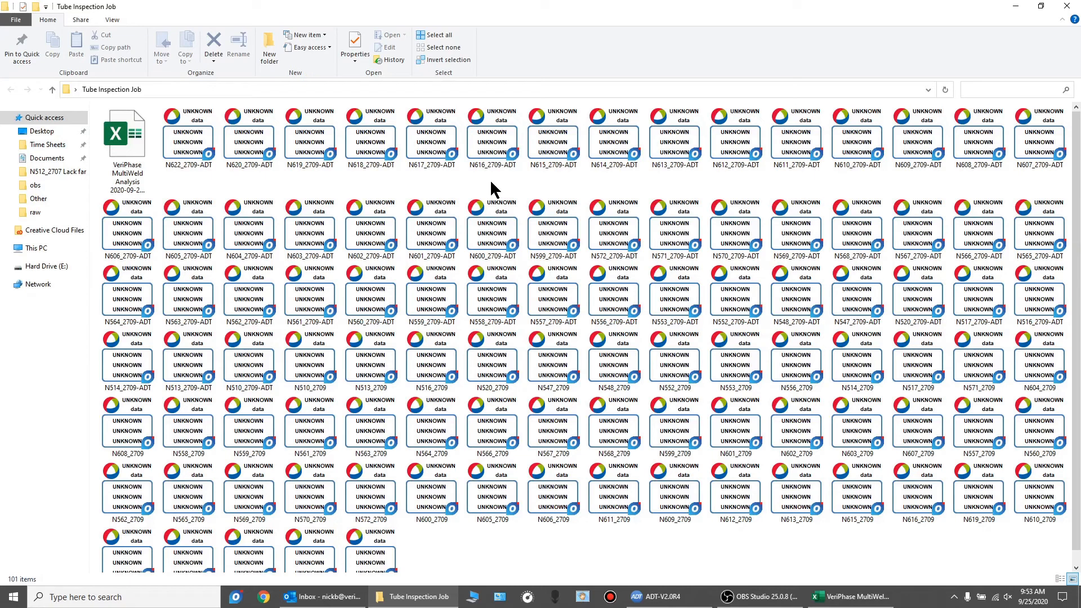
click(140, 152)
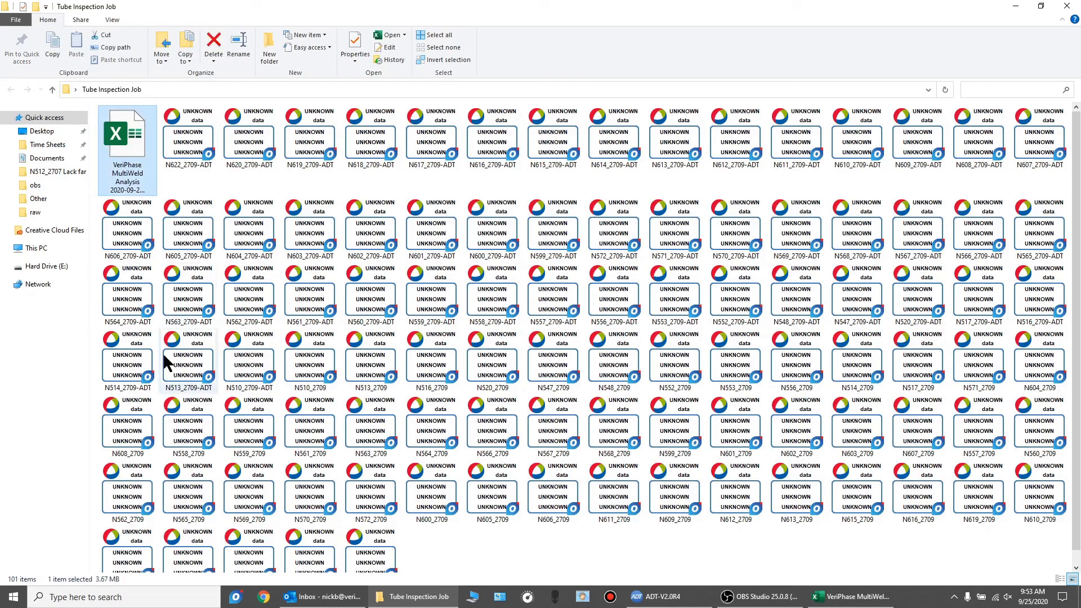
click(1041, 7)
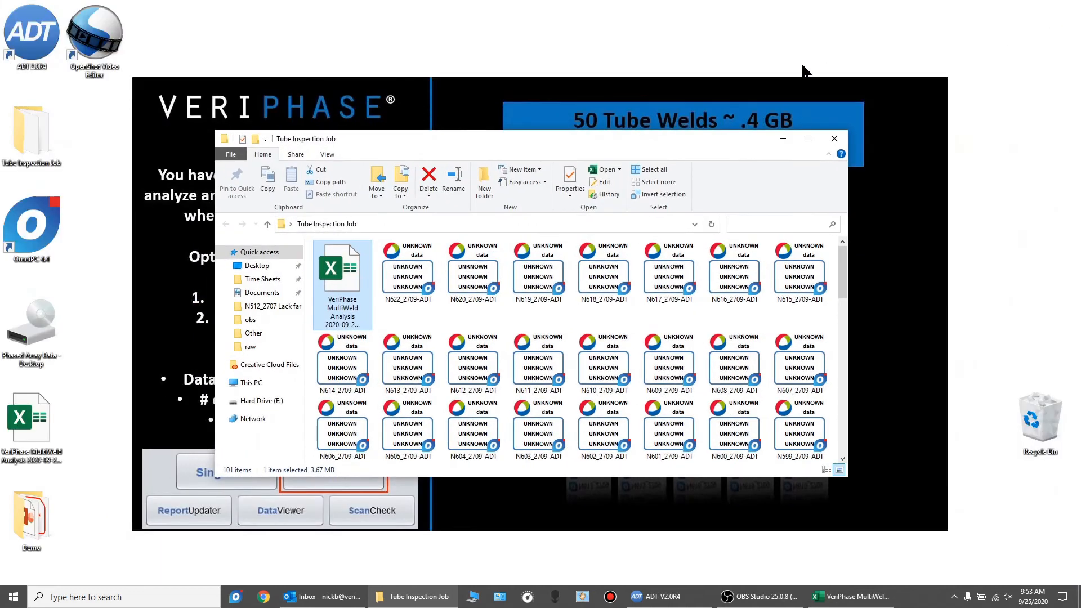
drag(726, 148, 1080, 135)
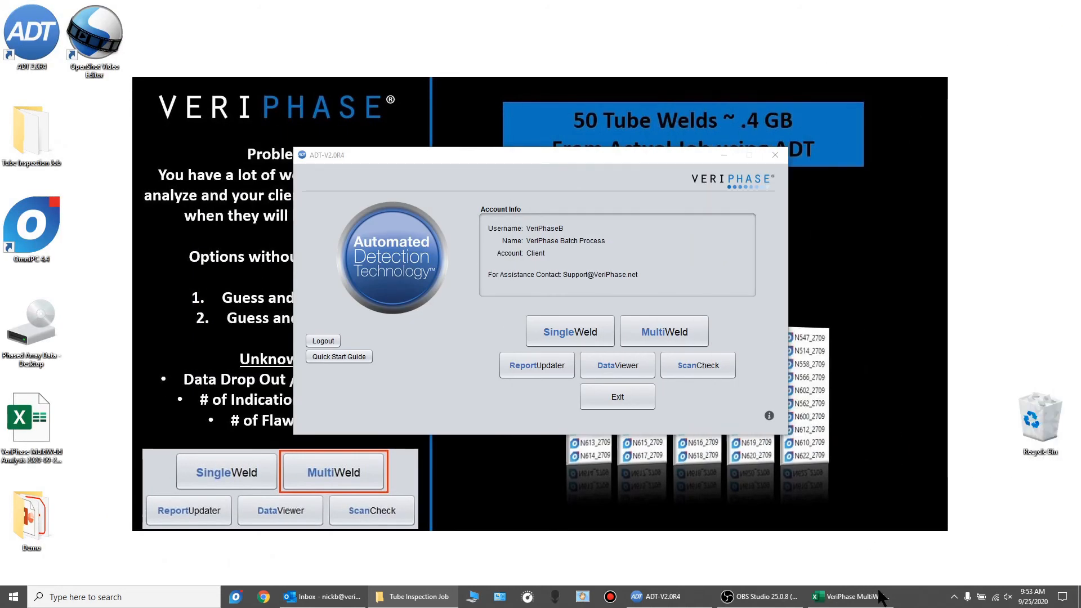
- Switch to the MultiWeld report in Excel and examine its analysis summary, data quality criteria and severity list settings
click(852, 597)
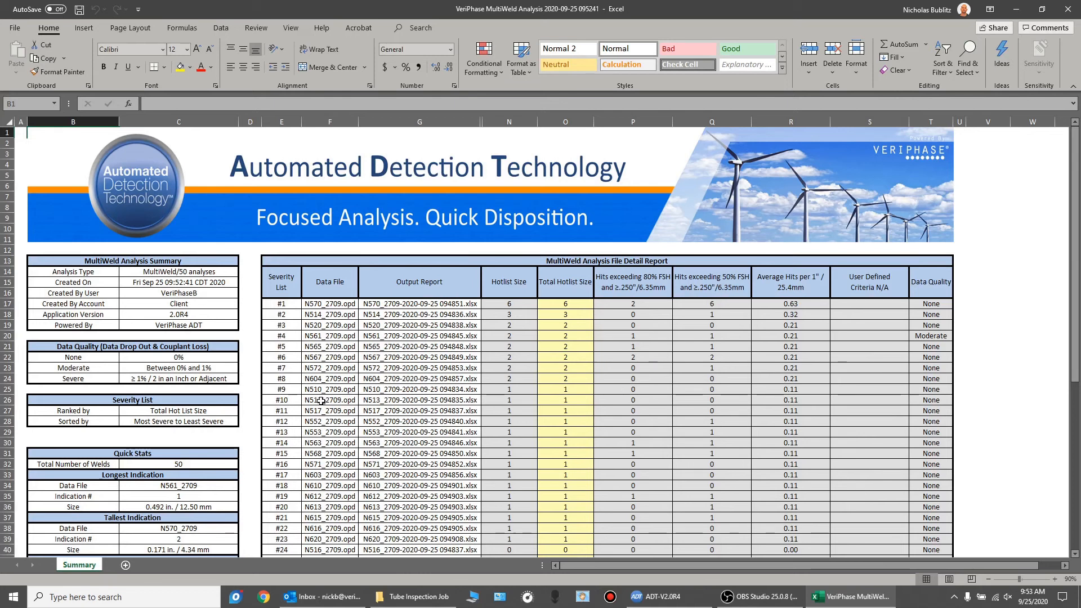
drag(178, 271, 178, 325)
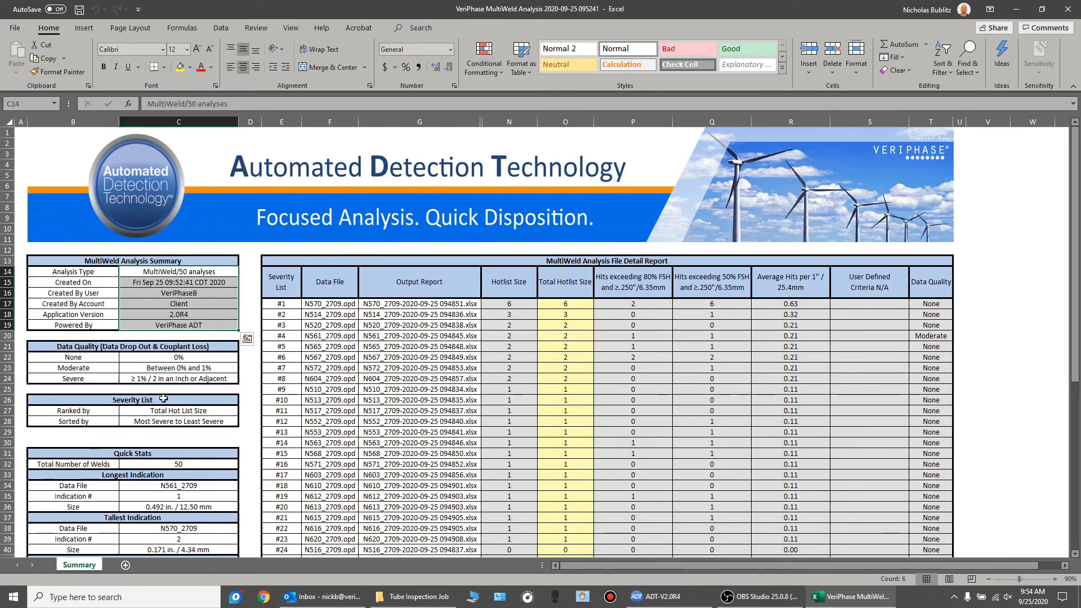
scroll(163, 399, down, 2)
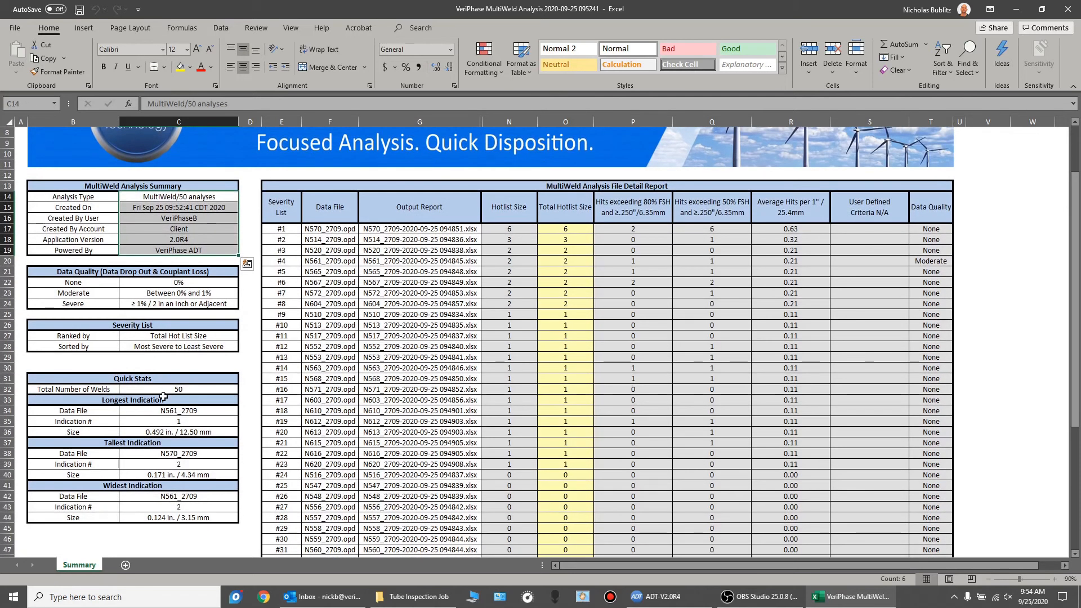
drag(107, 272, 141, 305)
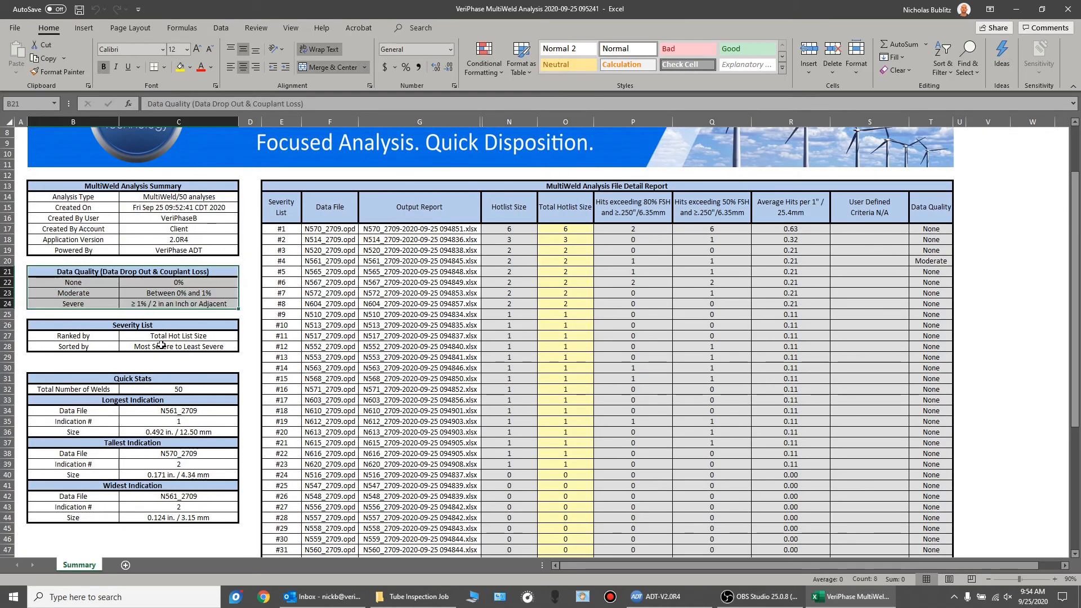
click(177, 365)
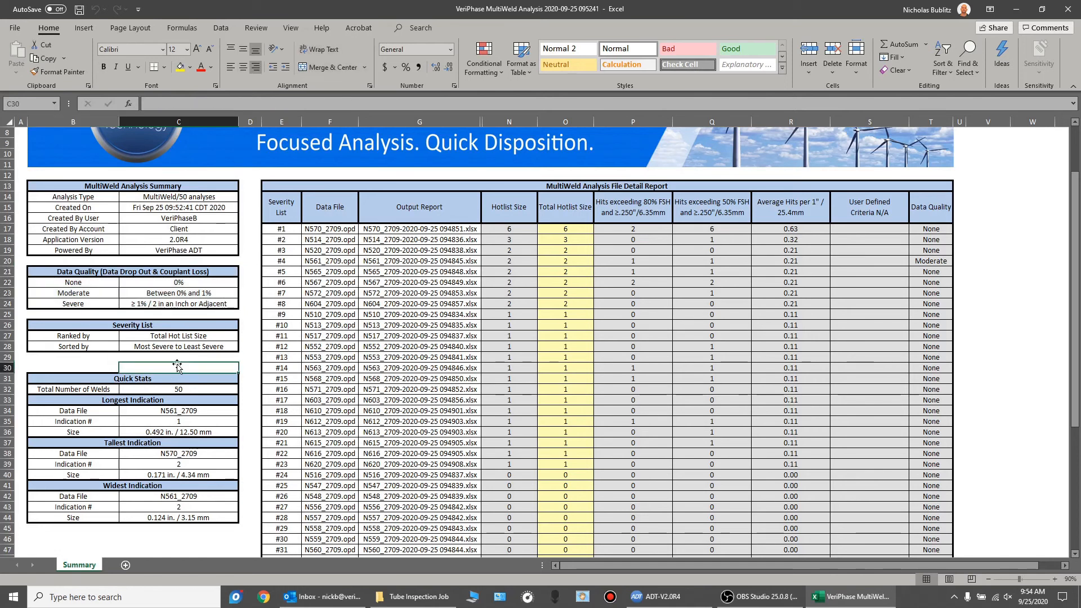
drag(131, 325, 135, 348)
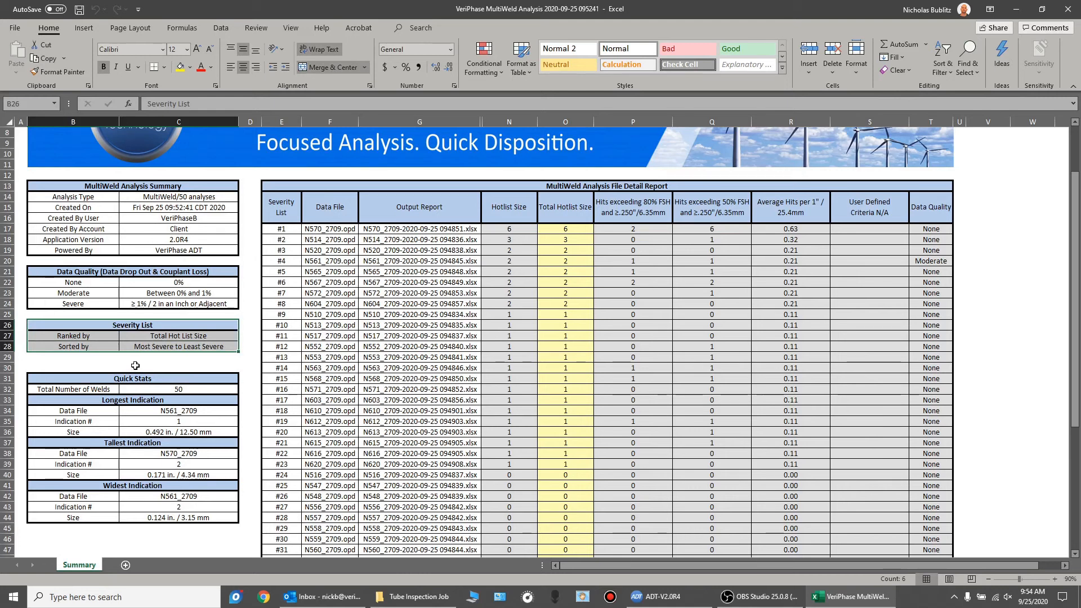
click(135, 366)
- Examine the Quick Stats for the total number of welds and the longest indication's data file, indication number and size
drag(127, 377, 148, 517)
click(139, 544)
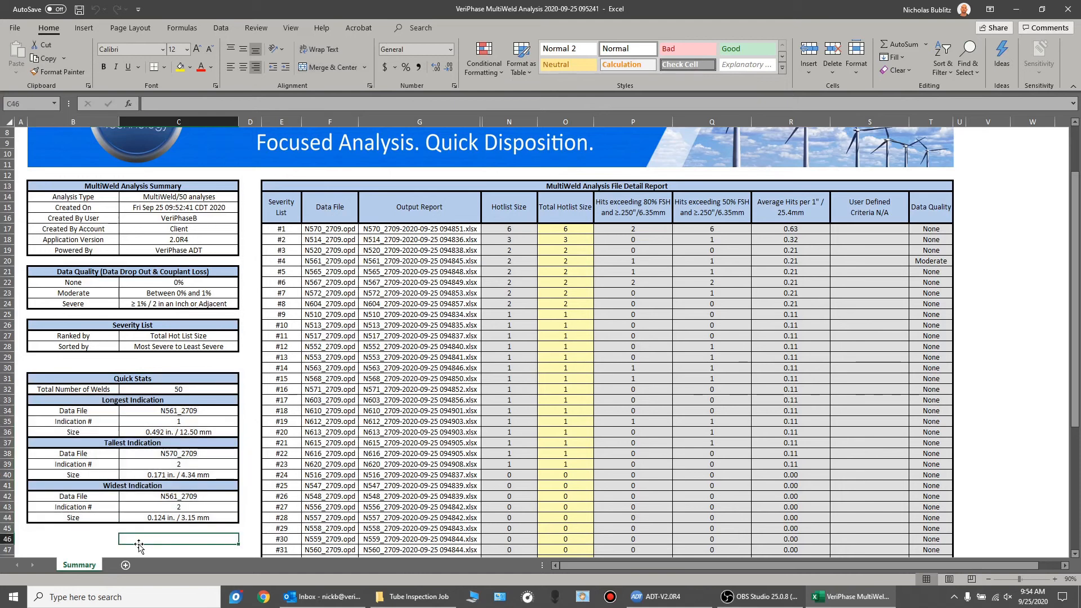
click(146, 391)
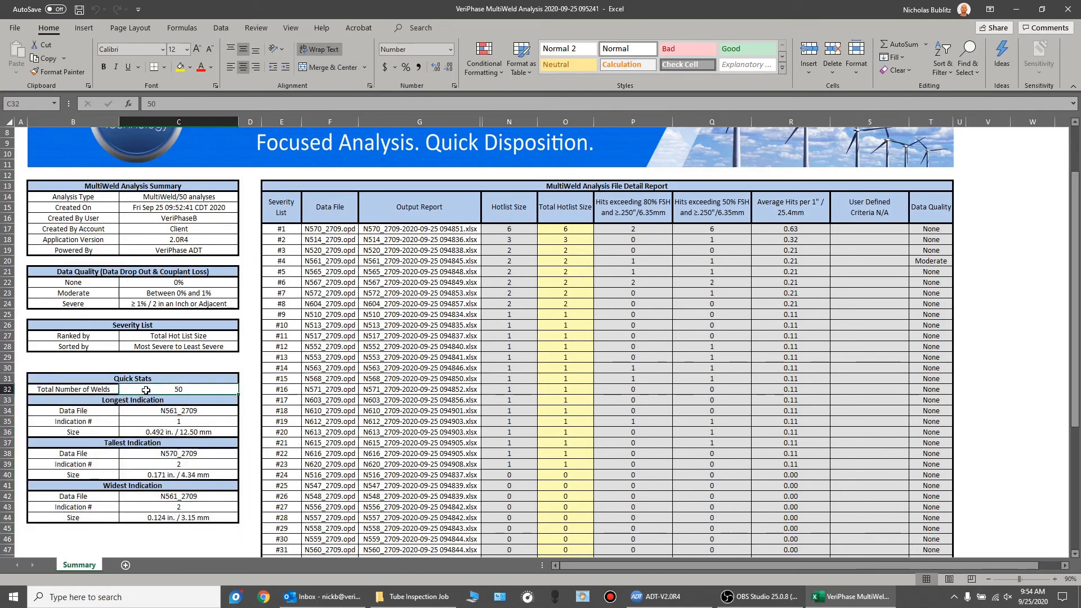
click(199, 411)
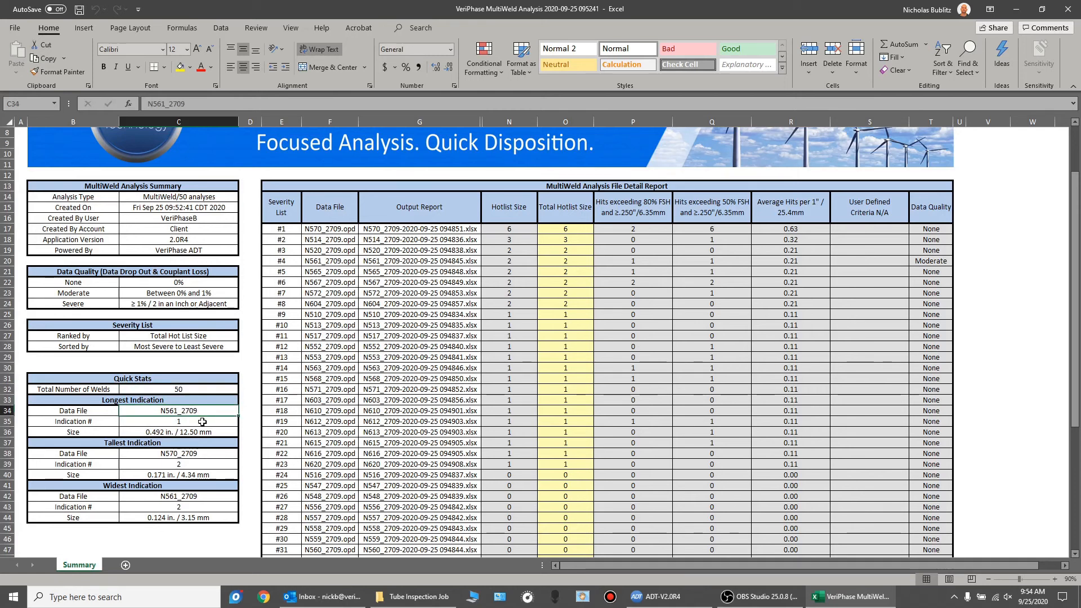
click(191, 422)
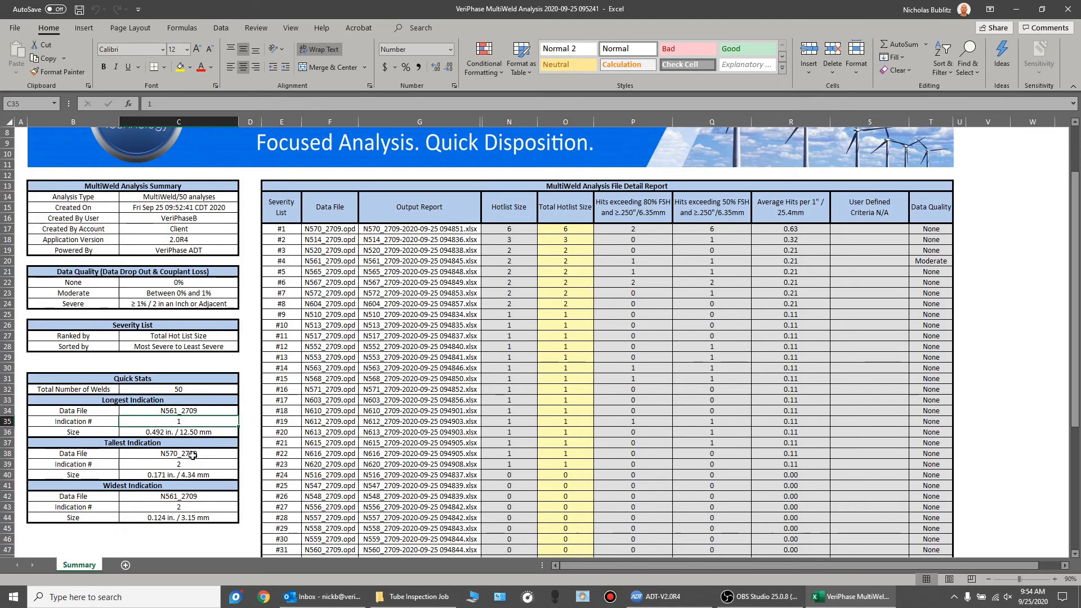
click(187, 432)
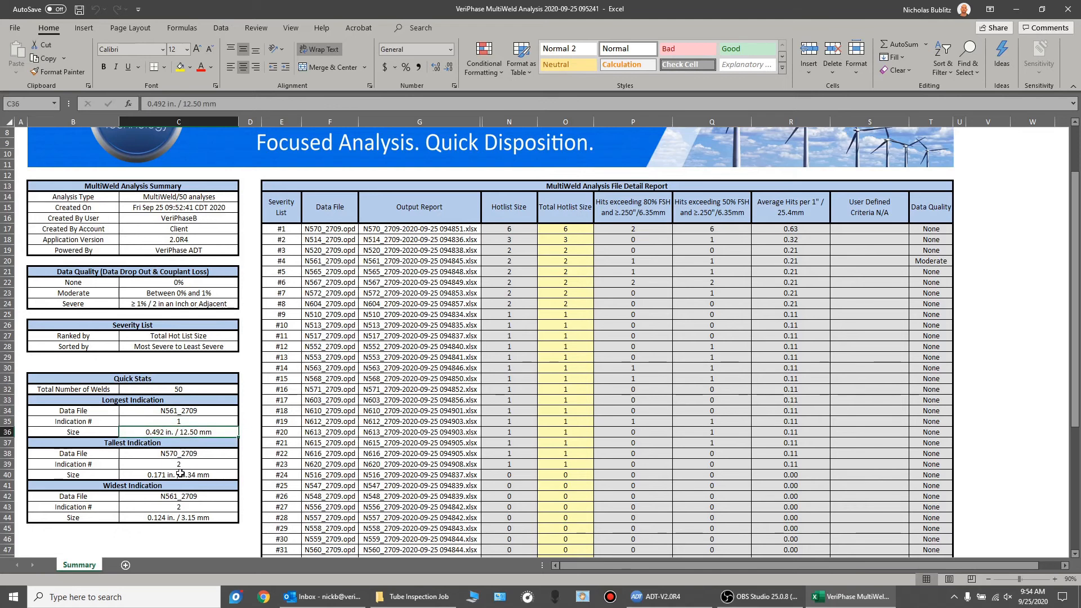
- Examine the data files, indication numbers and sizes of the tallest and widest indications in the Quick Stats
click(170, 443)
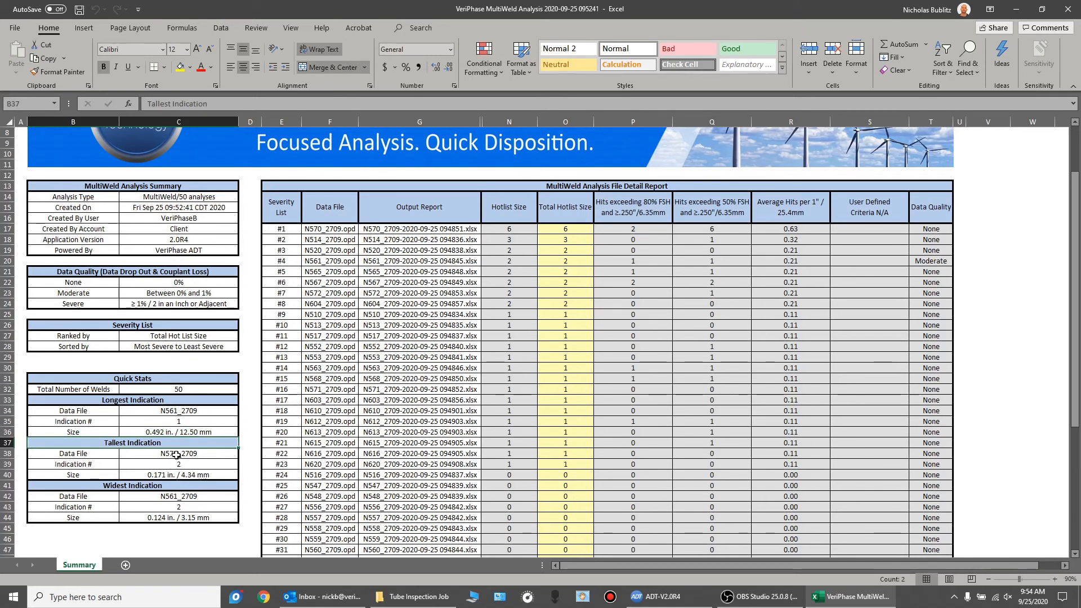
click(183, 453)
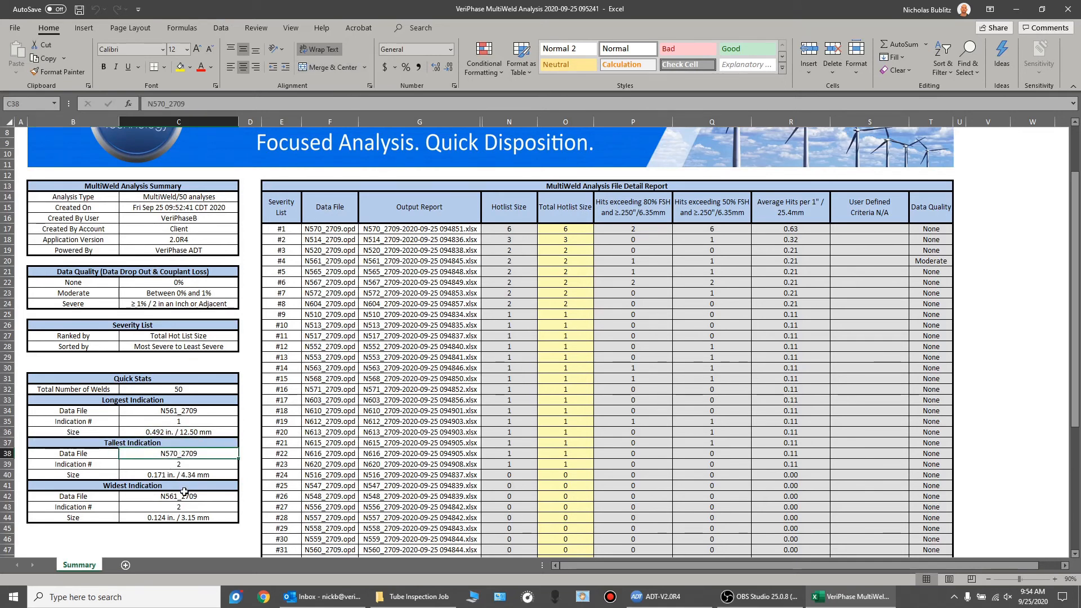
click(182, 473)
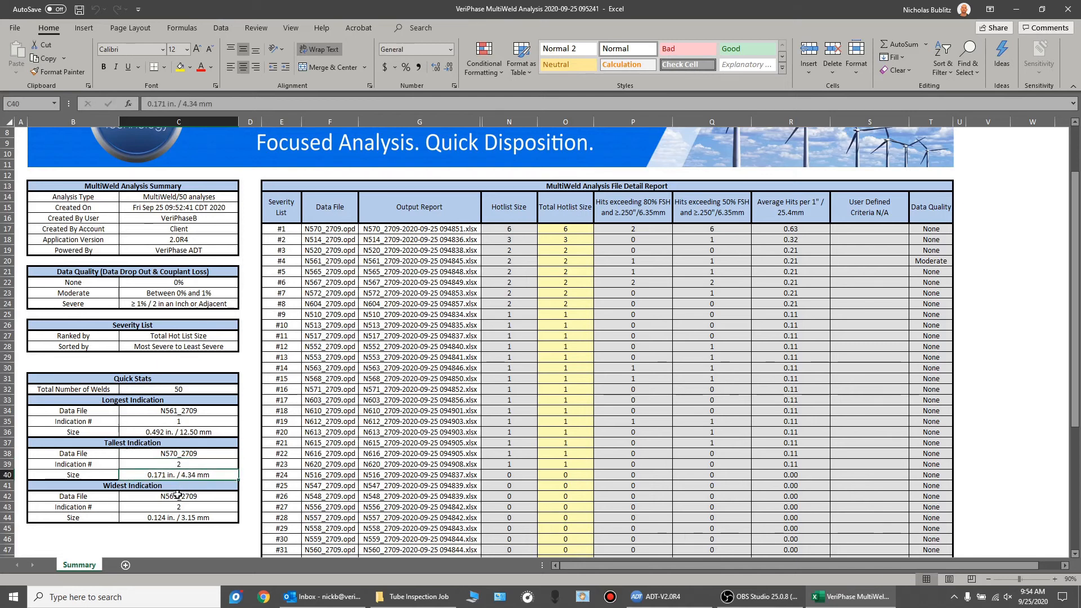
click(194, 546)
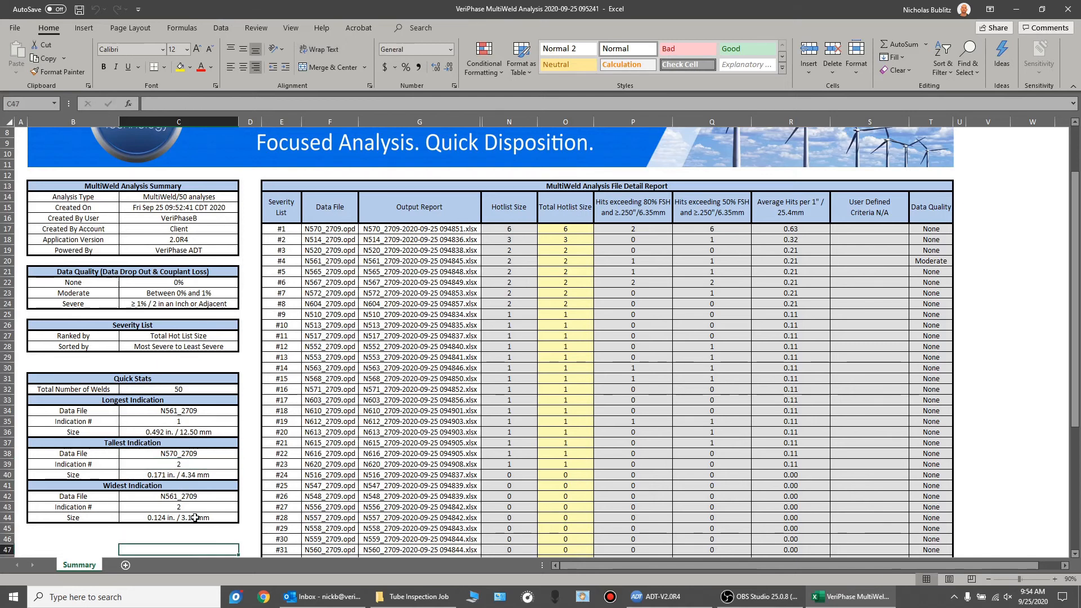
click(173, 495)
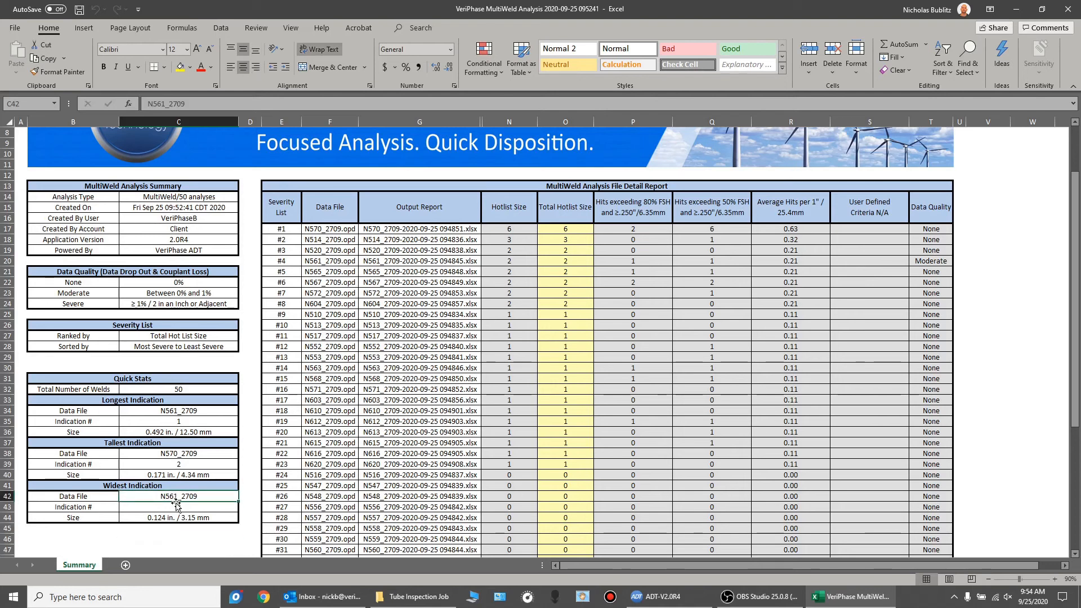
click(178, 507)
text(2)
key(Return)
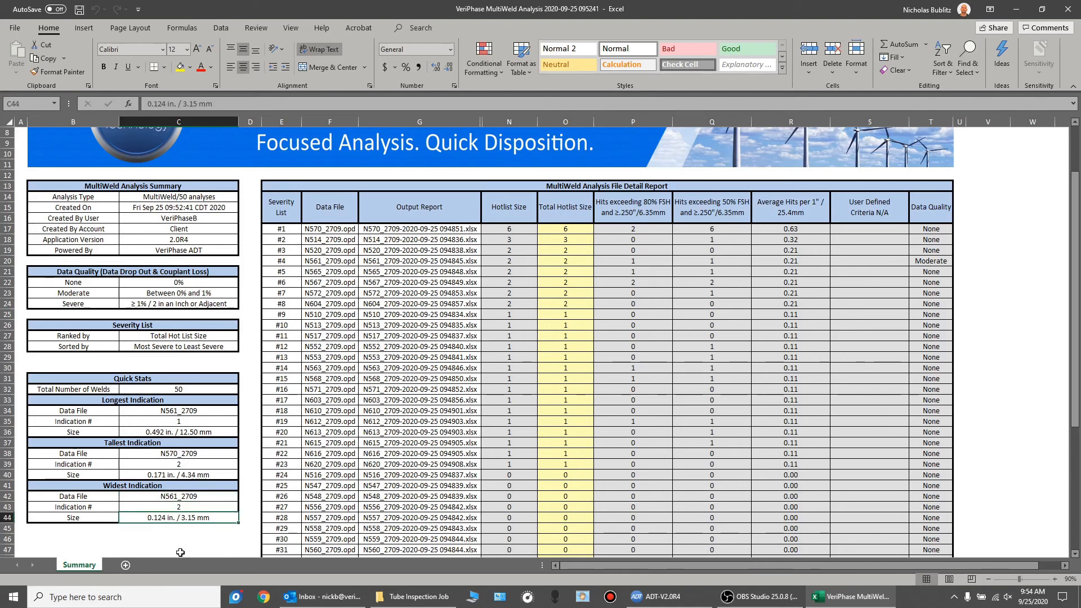
click(181, 552)
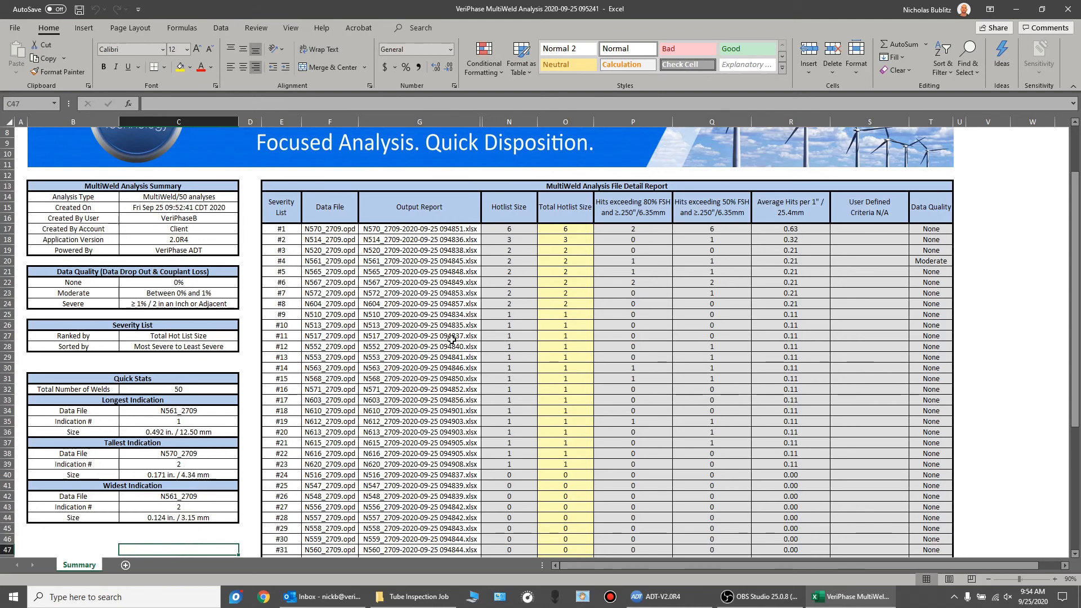
- Review the Hotlist Size and Data Quality columns of the MultiWeld Analysis File Detail Report through the last weld
scroll(451, 340, up, 3)
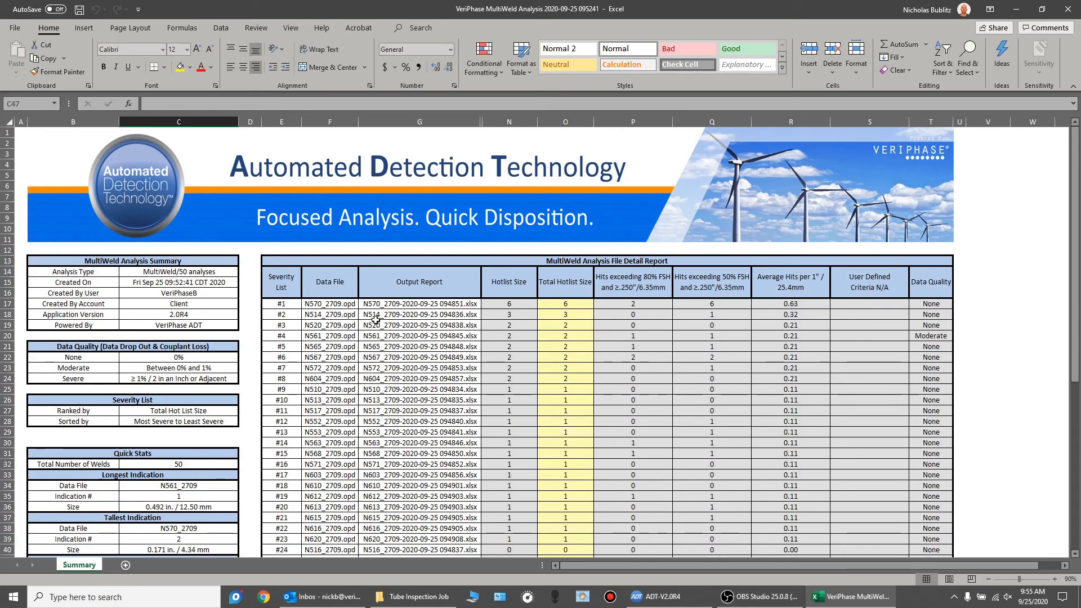
click(510, 280)
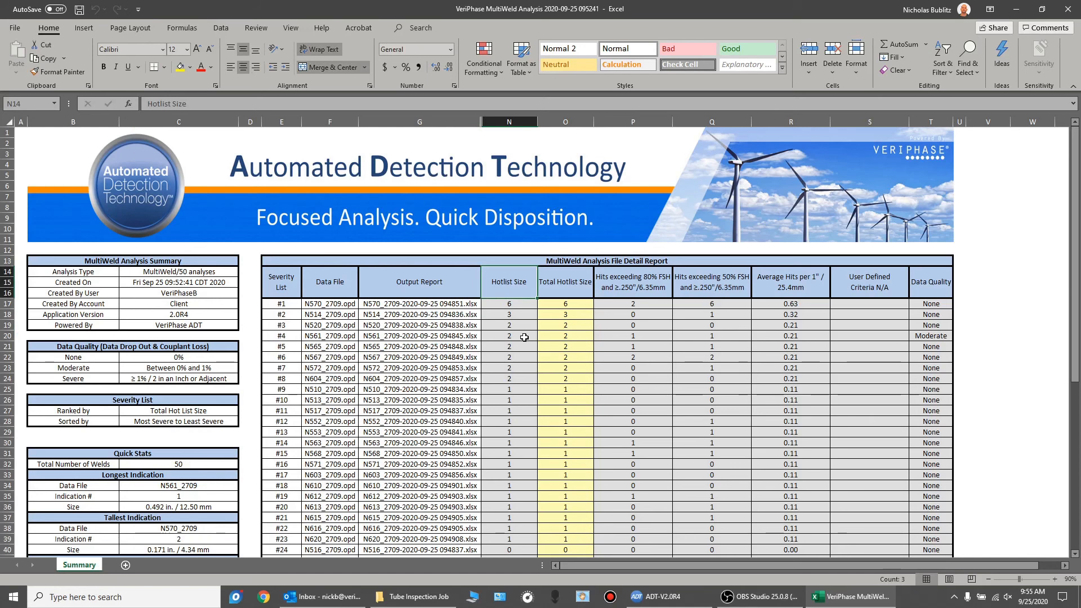
click(510, 305)
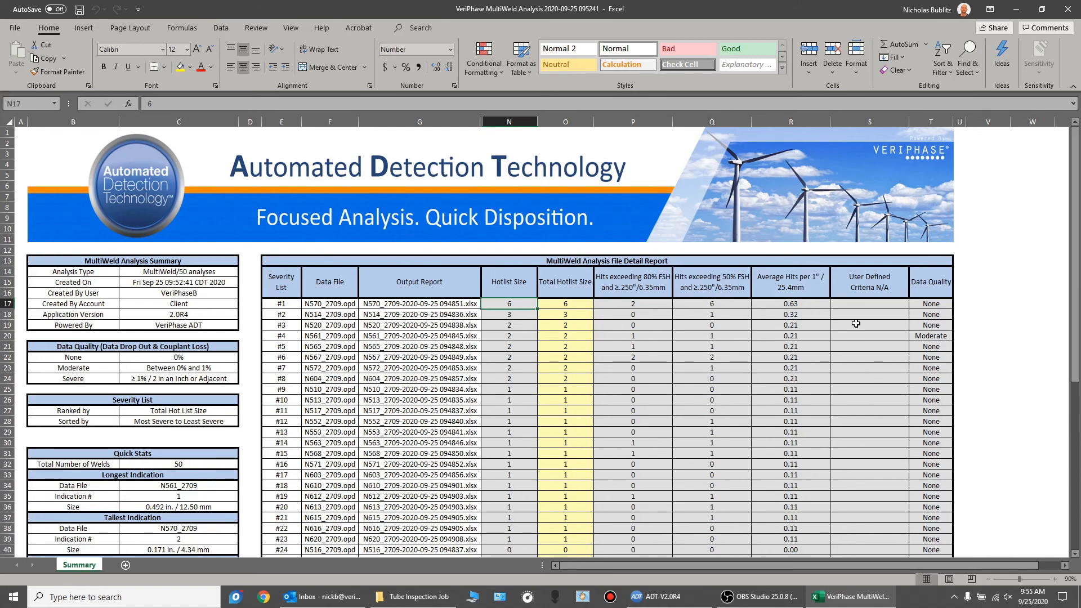
click(934, 338)
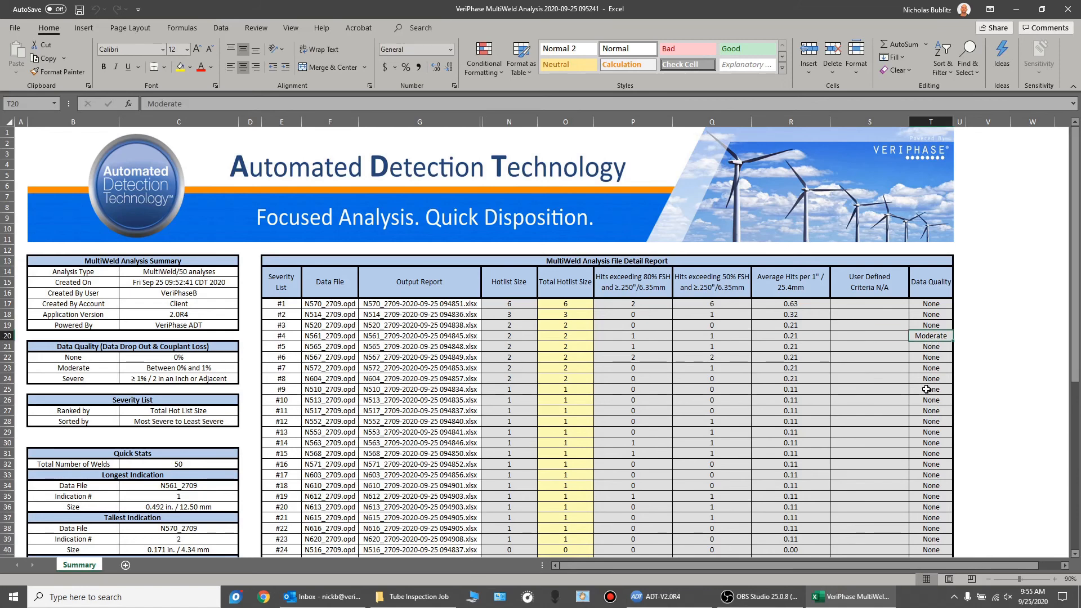
scroll(929, 395, down, 7)
scroll(933, 399, down, 6)
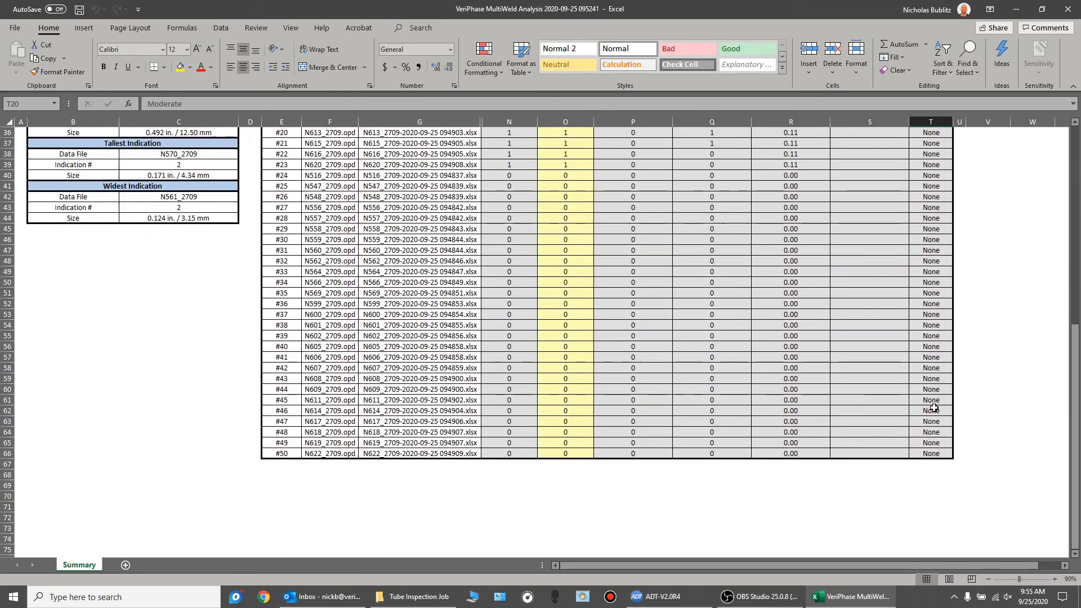
scroll(933, 406, up, 11)
scroll(933, 408, up, 3)
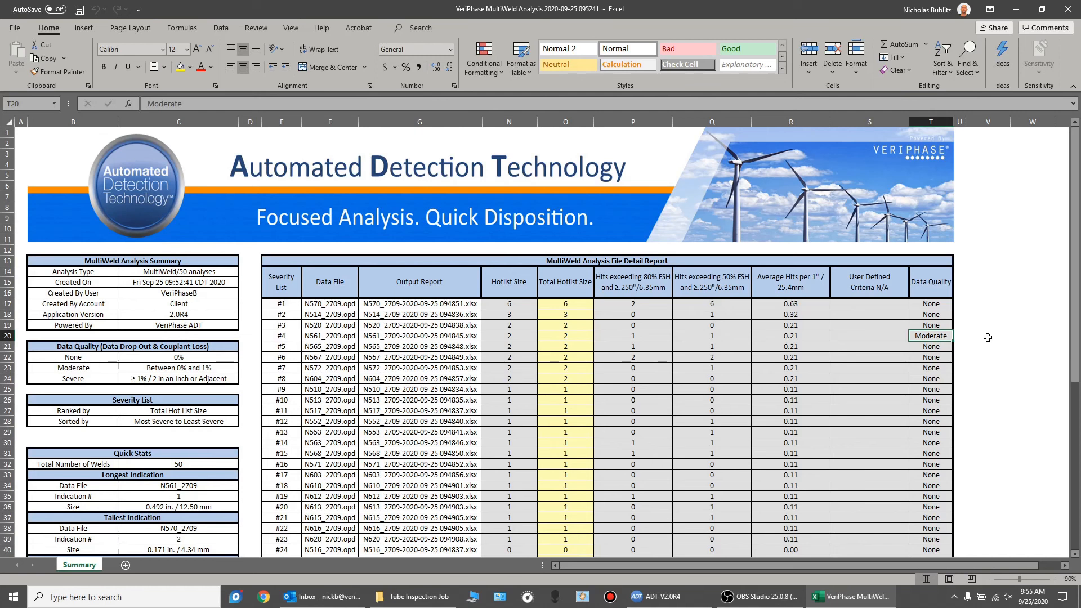
click(1000, 369)
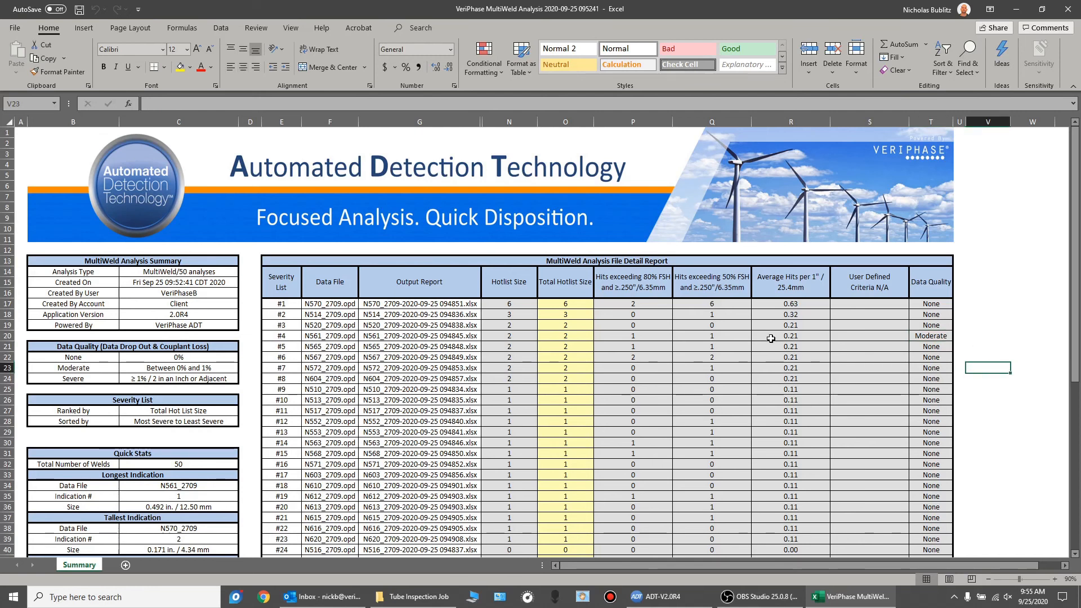
- Compare the hotlist sizes of the highest-ranked welds with their hits exceeding 80% and 50% FSH
drag(520, 304, 529, 547)
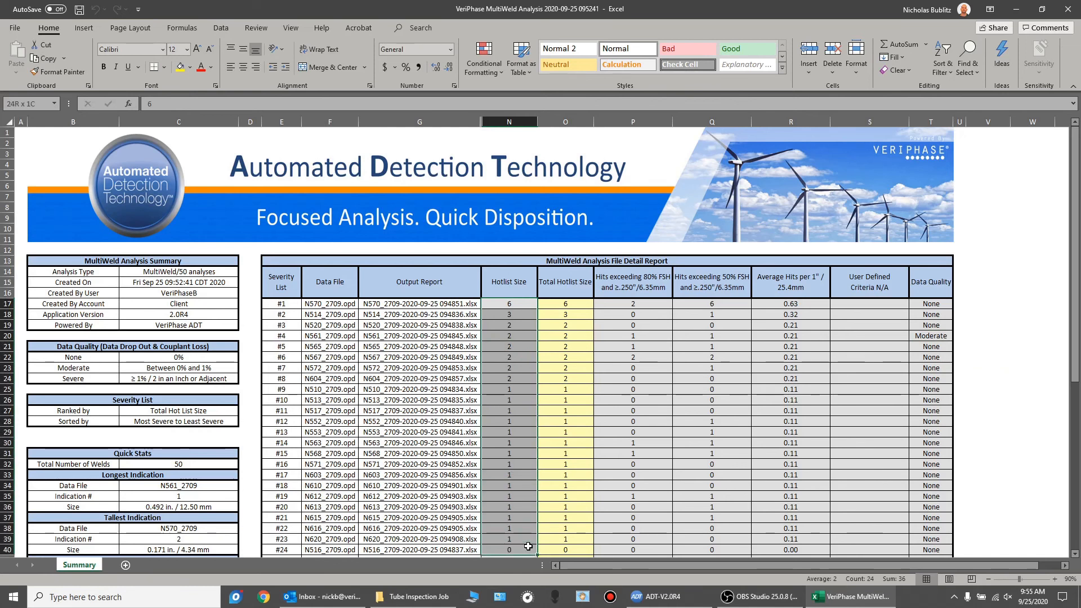
click(512, 303)
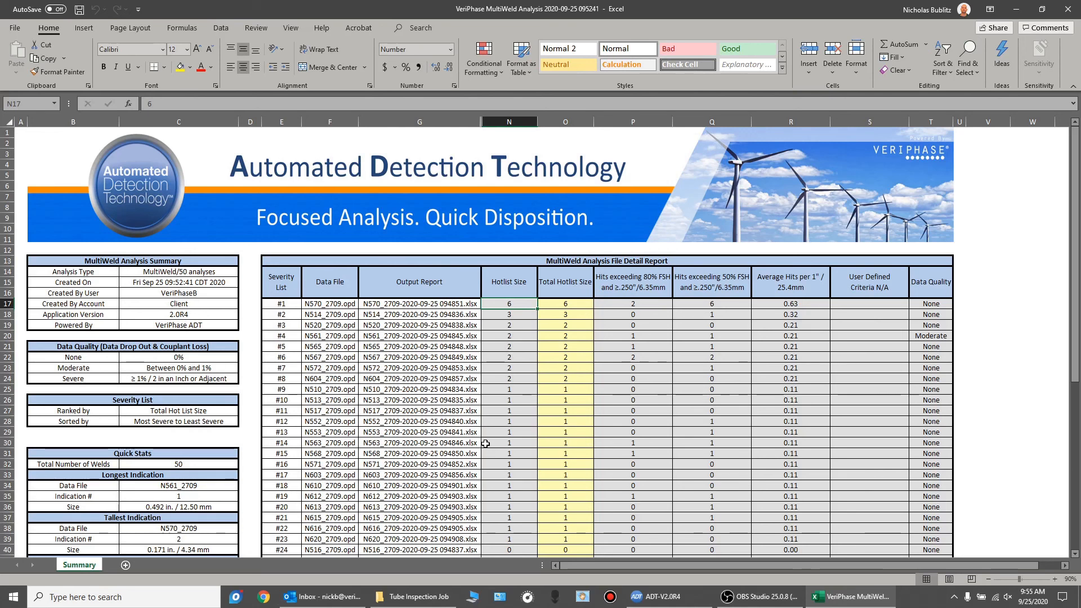
click(624, 305)
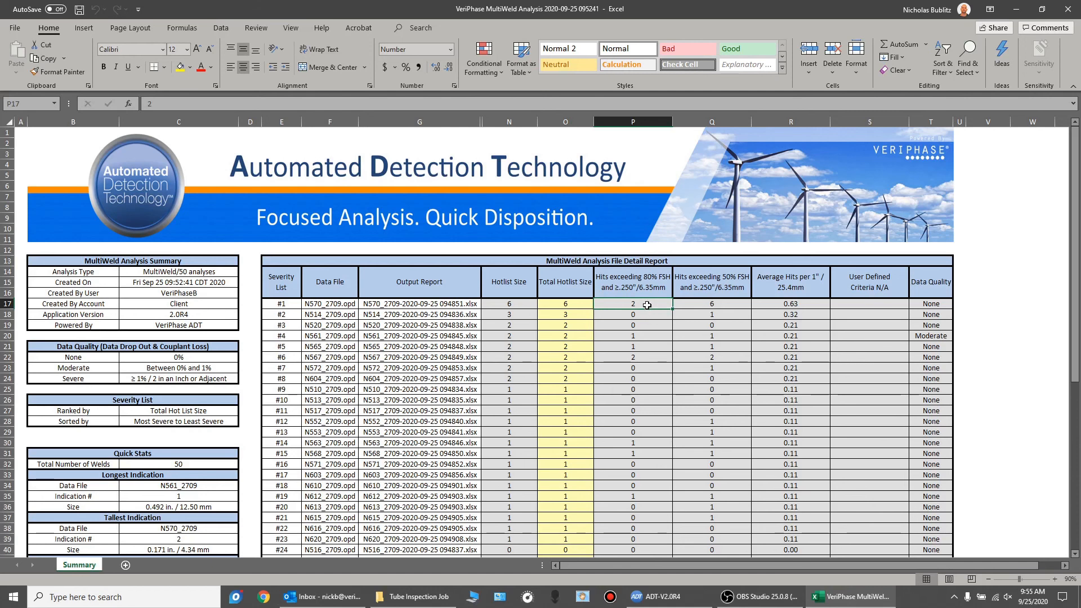
click(691, 304)
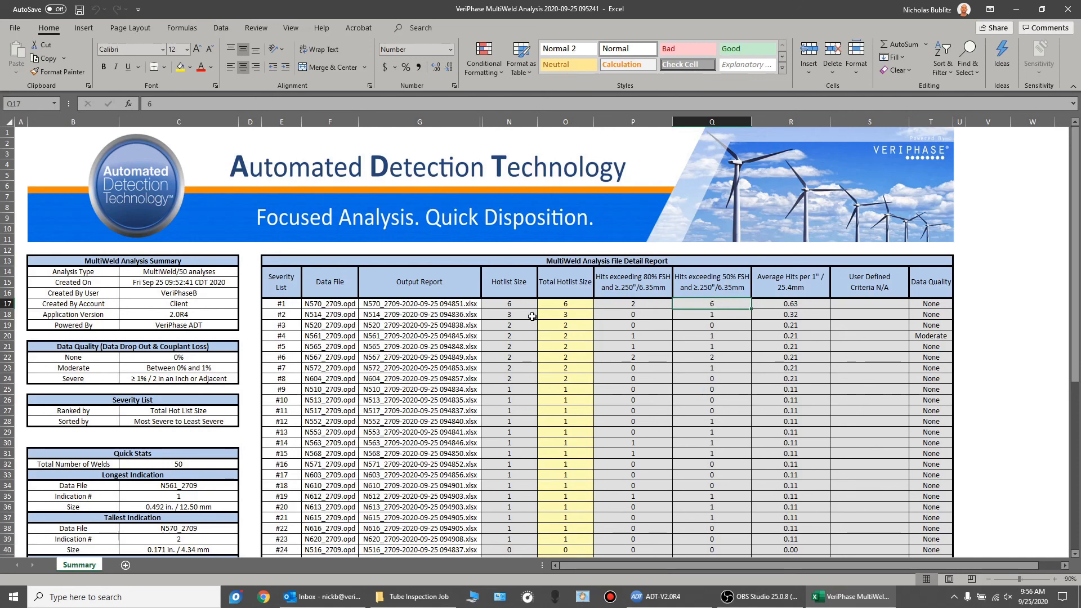
drag(523, 314, 687, 360)
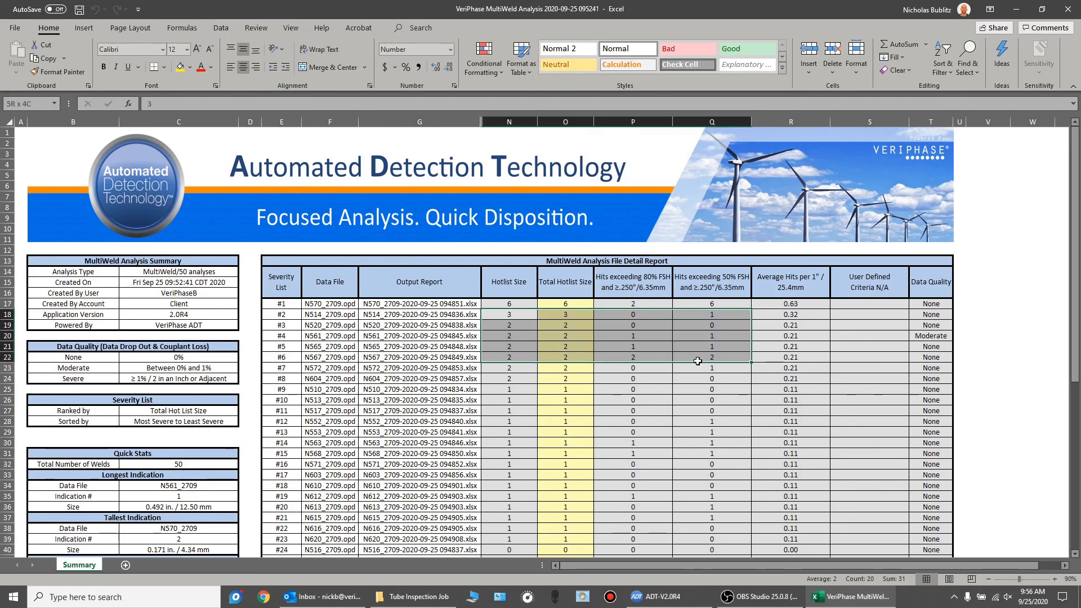
click(667, 421)
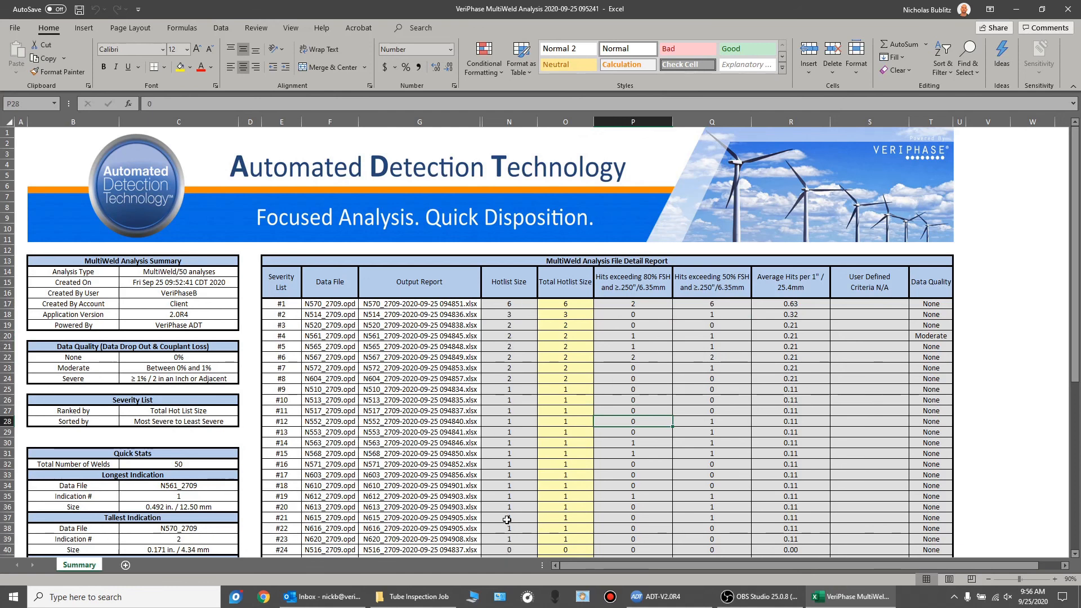
- Examine the hotlist and hit counts of the least severe welds down to #50, and return to the #1 weld's hotlist size
scroll(506, 515, down, 5)
drag(514, 387, 695, 541)
scroll(633, 503, down, 7)
scroll(623, 493, up, 5)
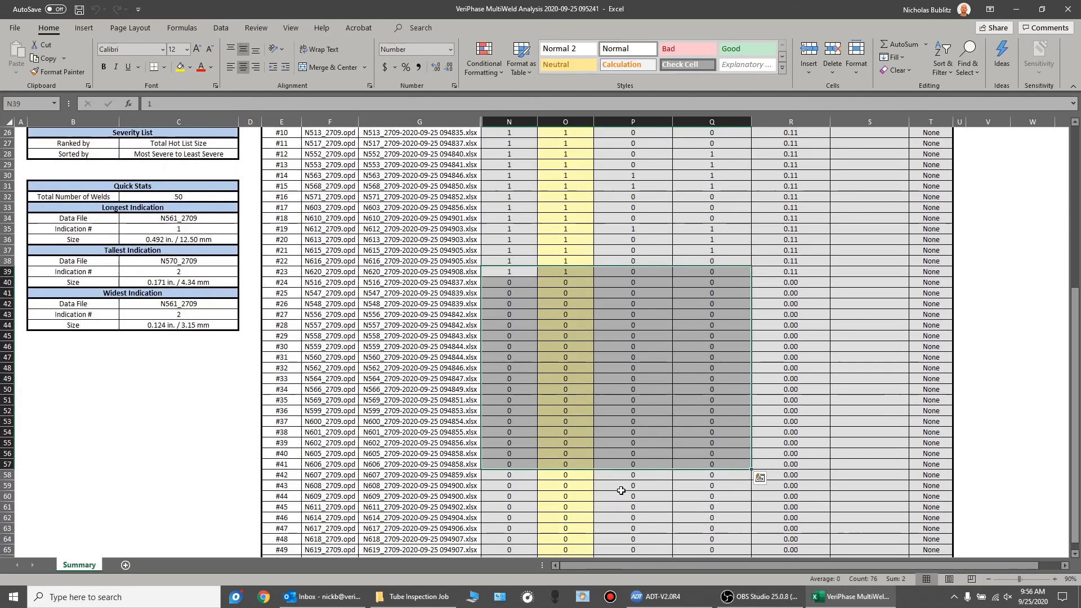
drag(516, 272, 679, 496)
drag(532, 284, 506, 539)
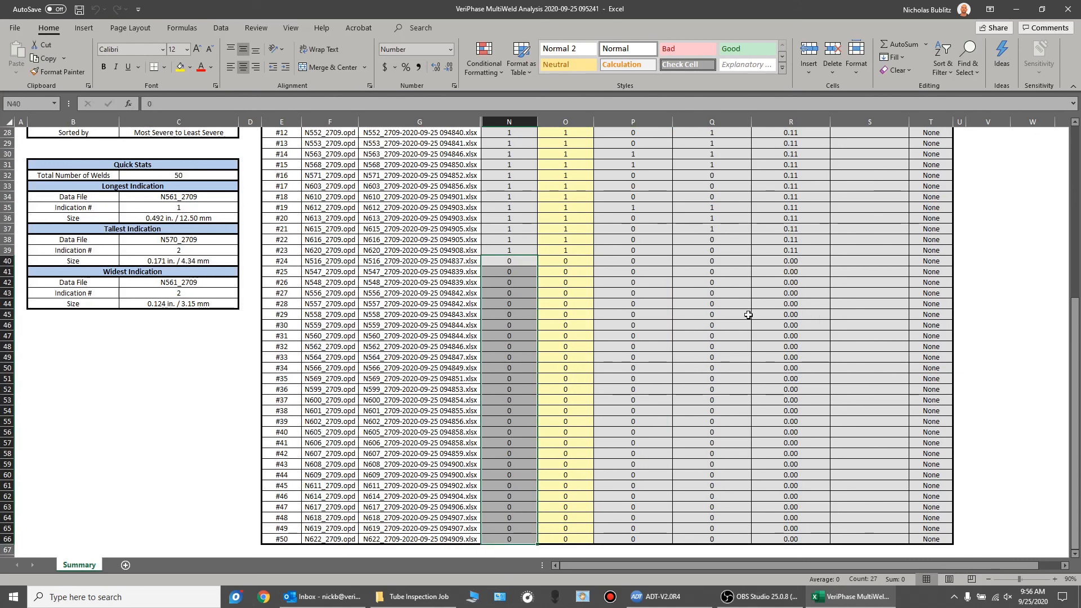
scroll(672, 378, up, 9)
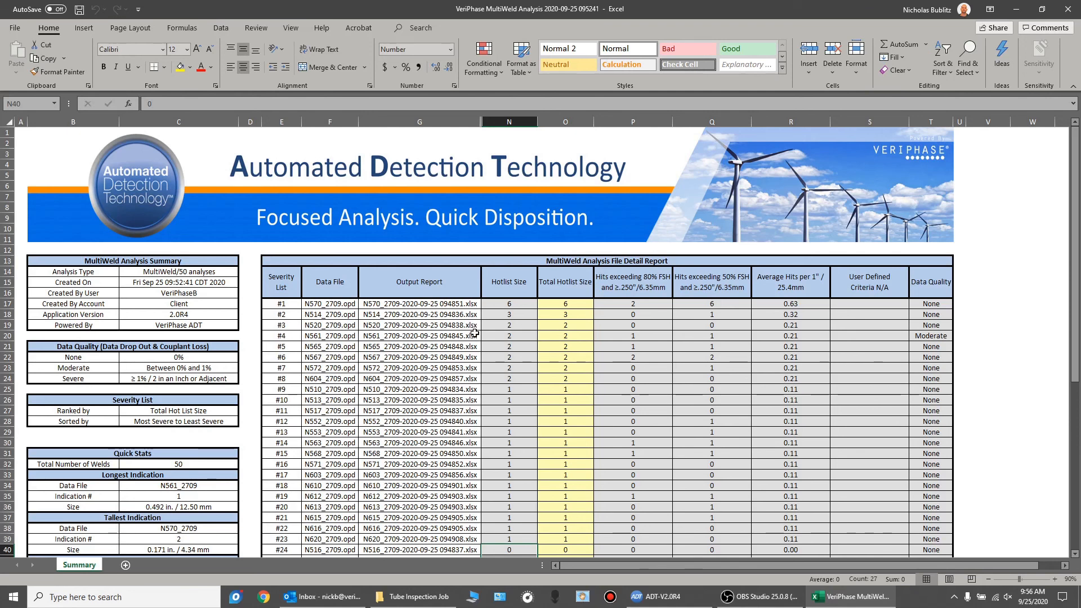
click(515, 303)
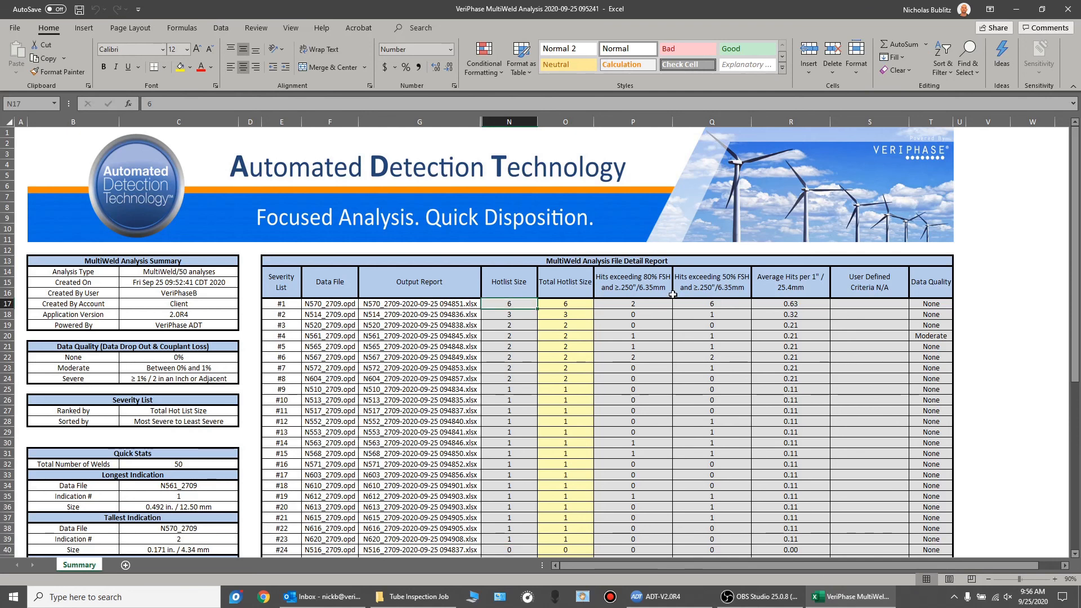